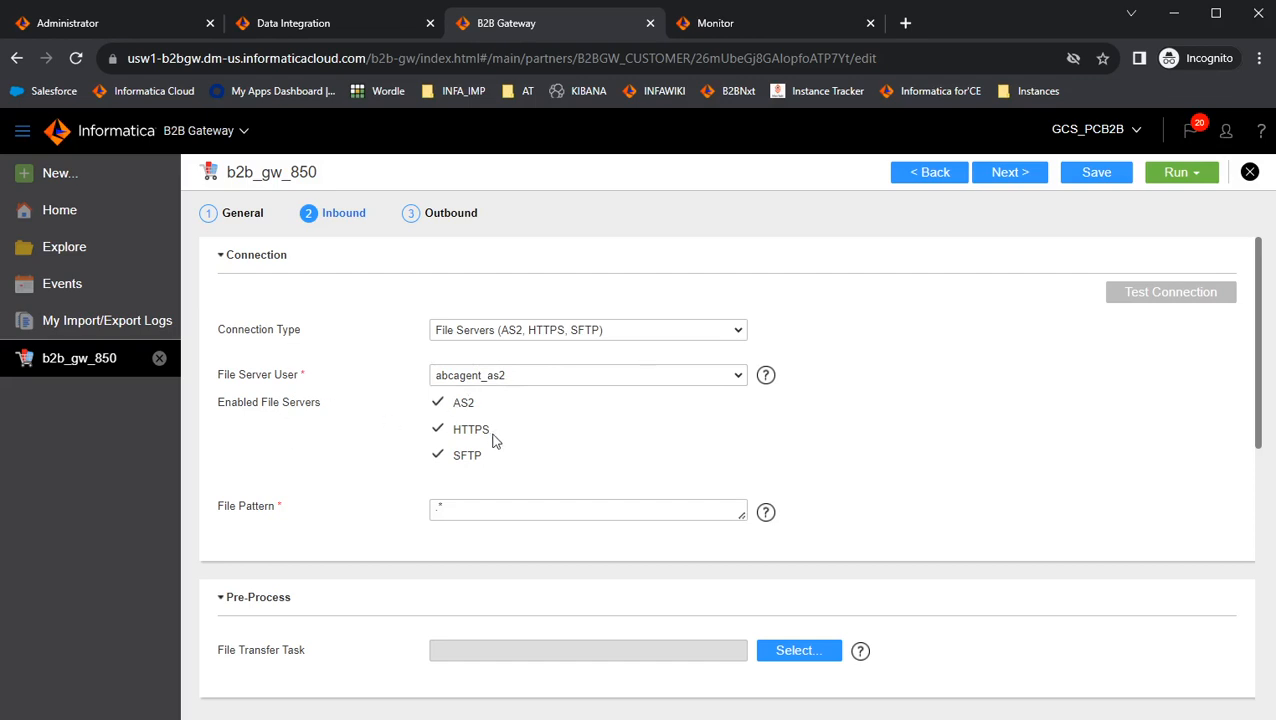
Review the partner's inbound schedule and the file listener's AS2 FromId rule value.
scroll(520, 484, "down", 10)
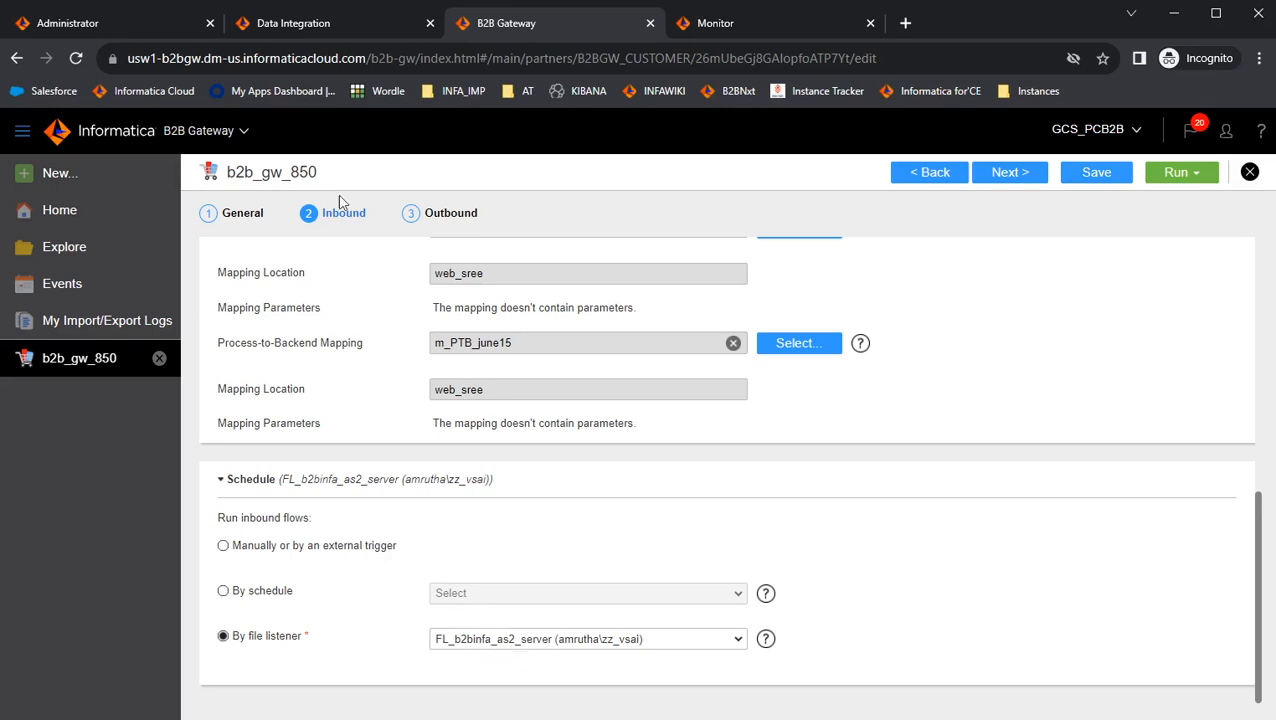
left_click(315, 22)
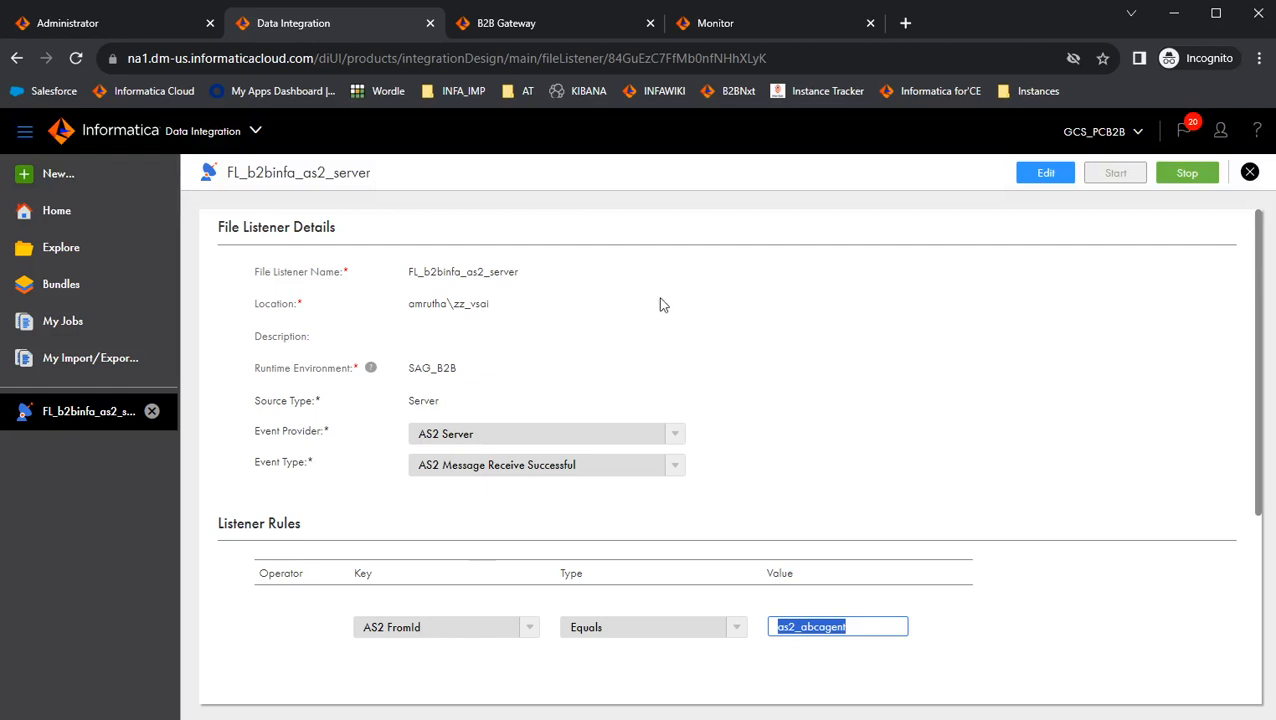
left_click(880, 628)
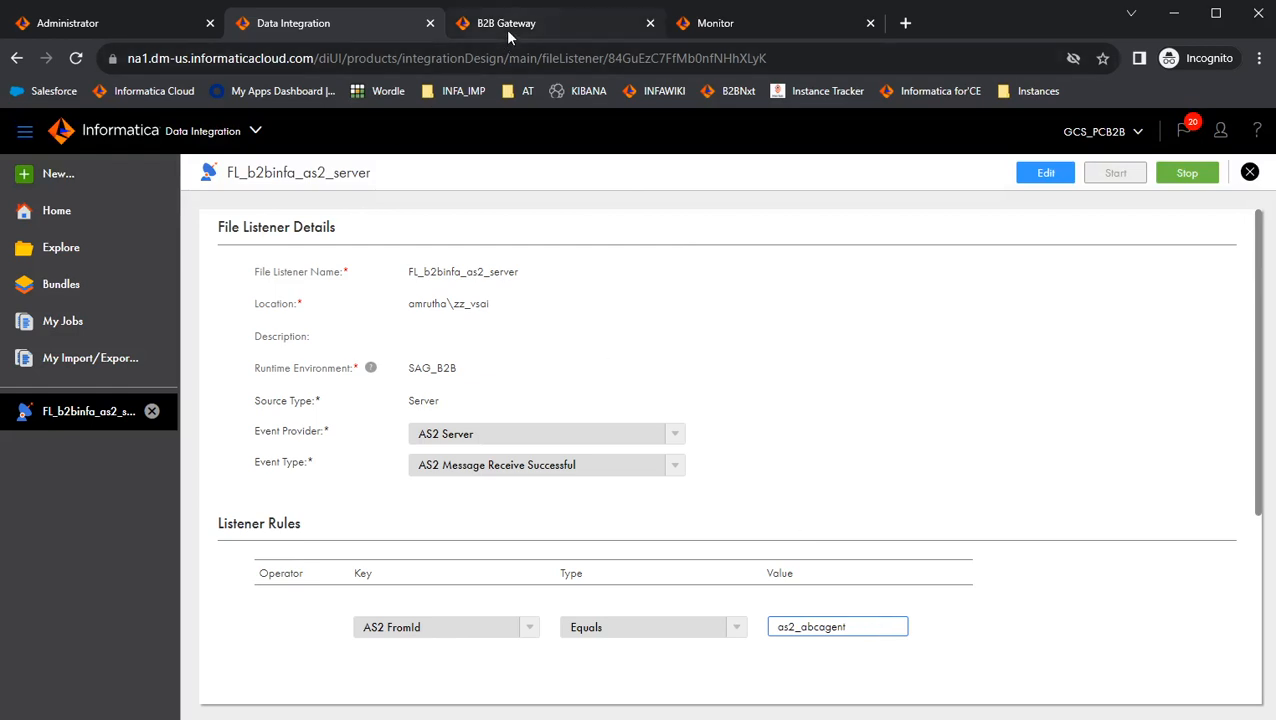
Open the file server user abcagent_as2 from the File Server Users list.
left_click(97, 27)
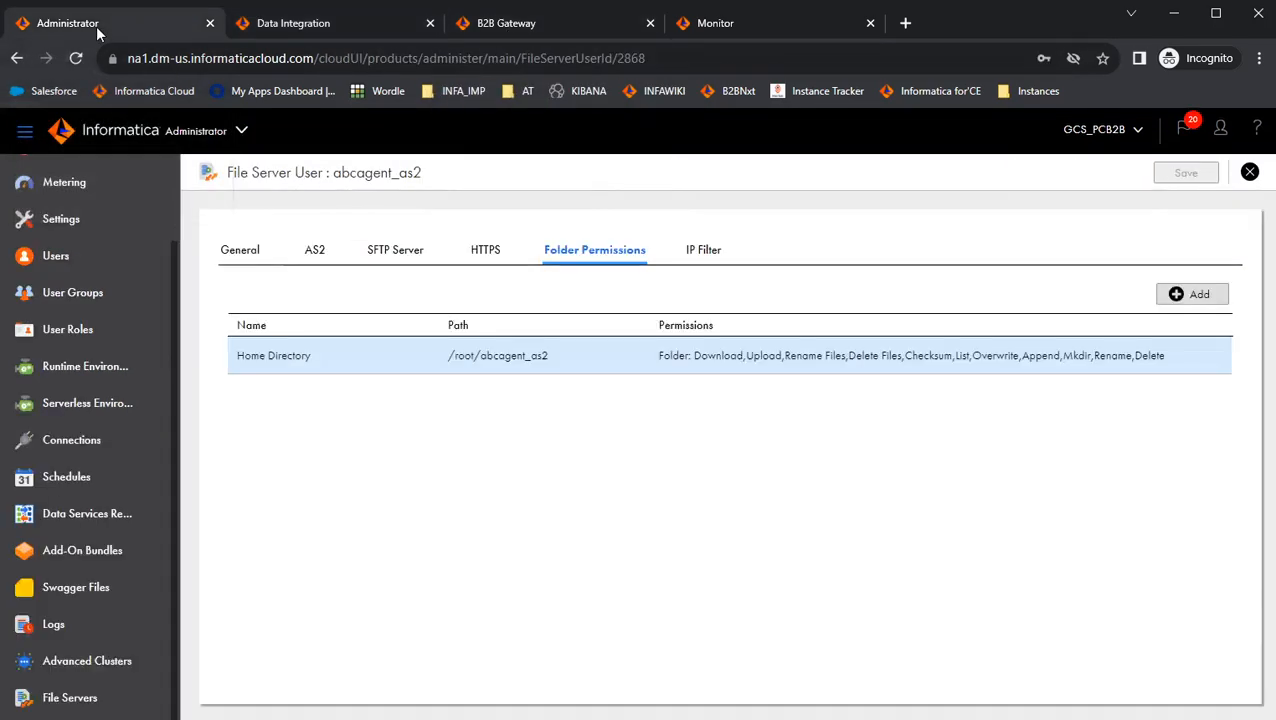
left_click(1250, 173)
scroll(316, 598, "down", 3)
left_click(251, 250)
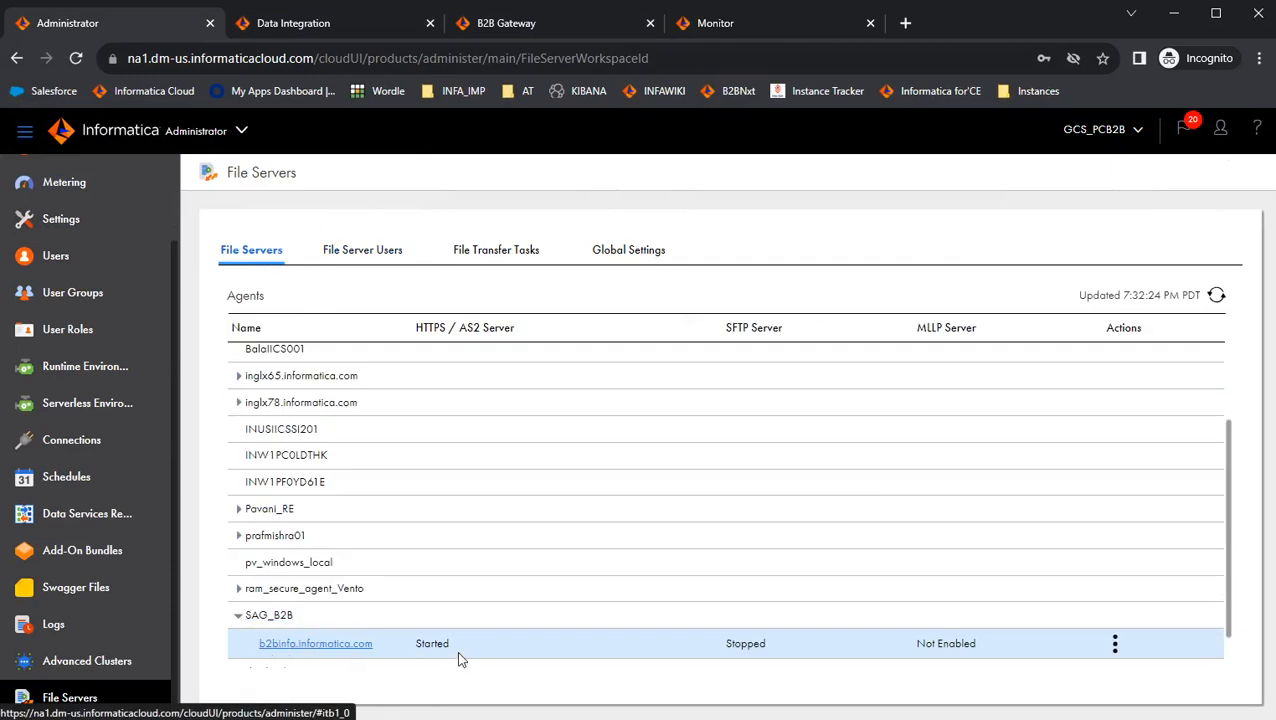
left_click(368, 252)
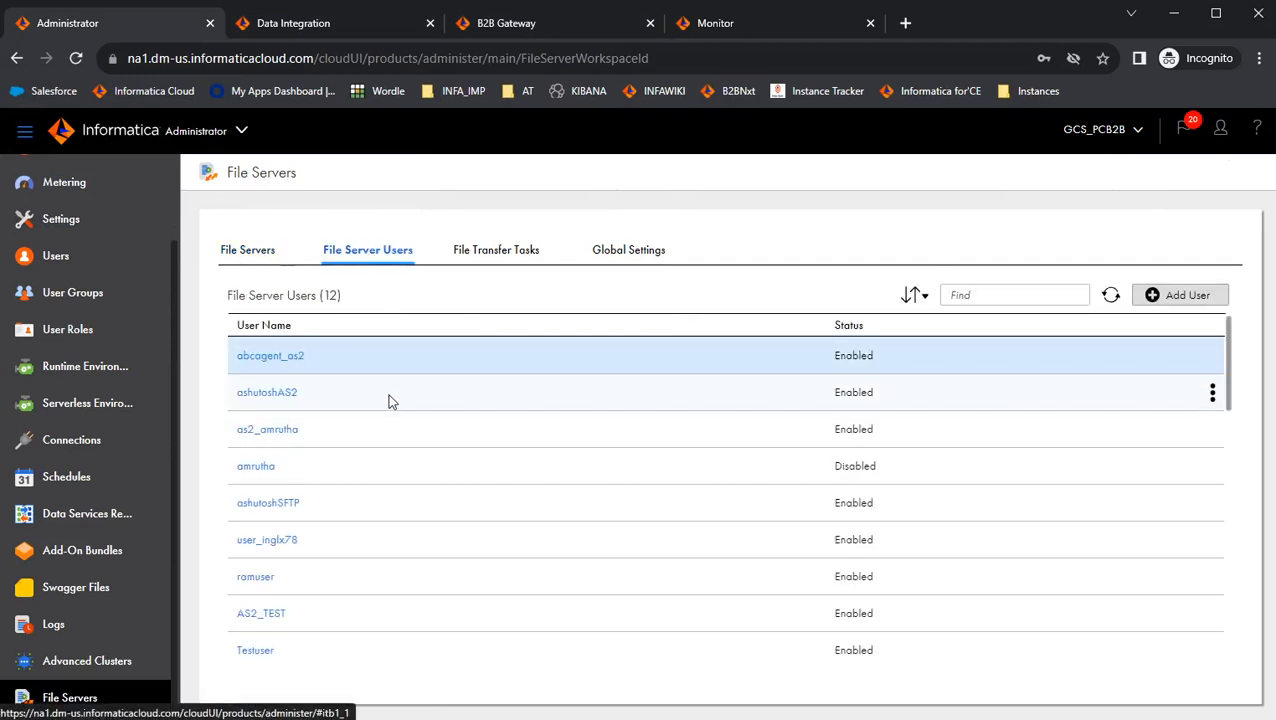
left_click(272, 357)
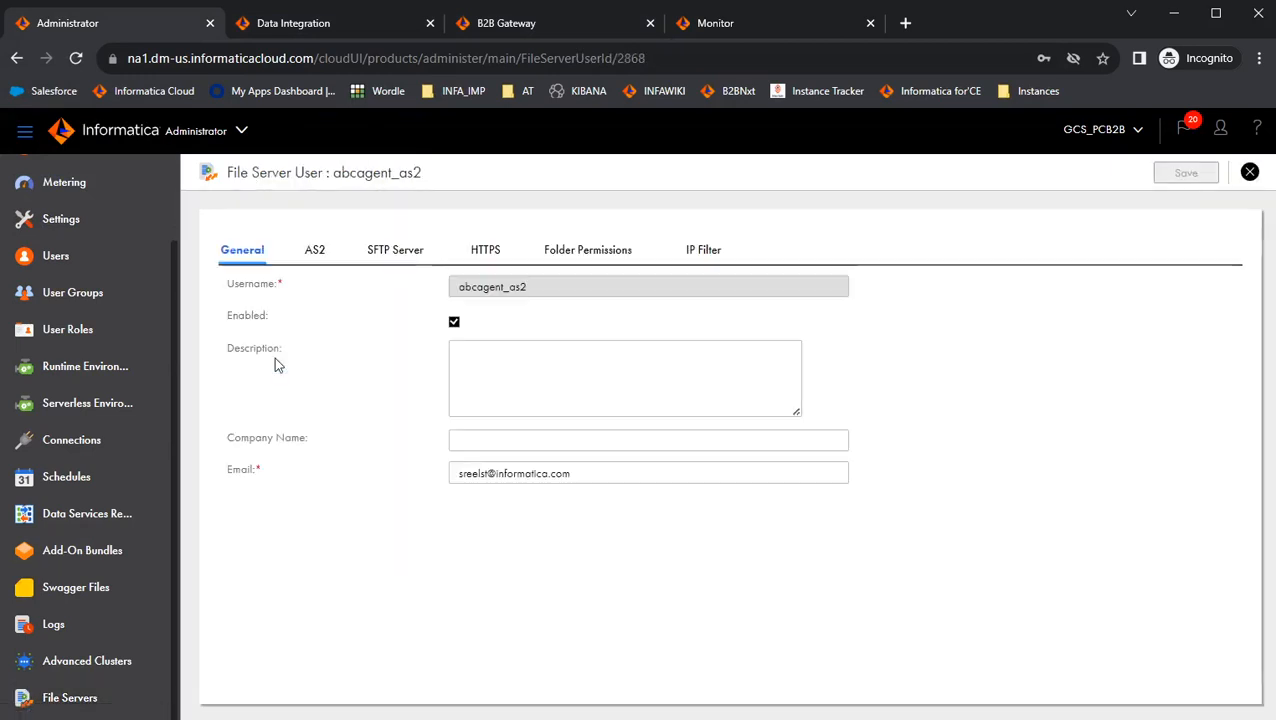
Examine the user's AS2 ID and its home directory path under folder permissions.
left_click(317, 250)
left_click(561, 371)
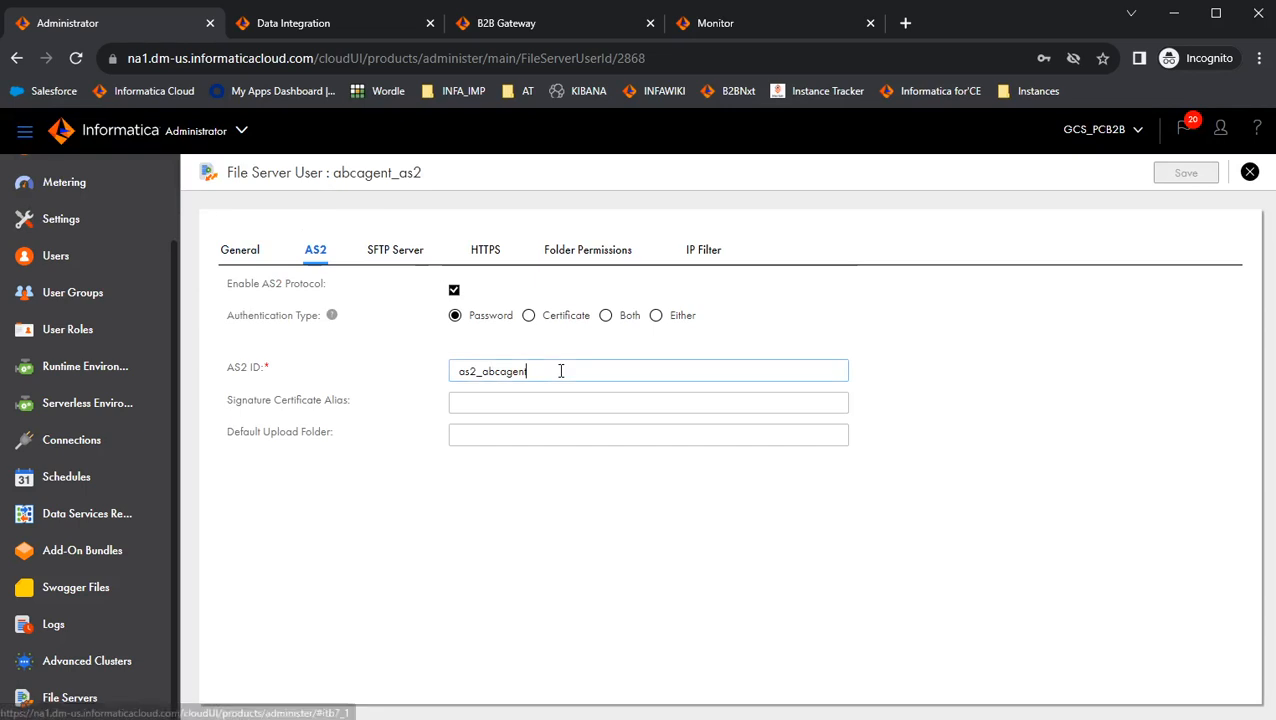
left_click_drag(552, 371, 457, 376)
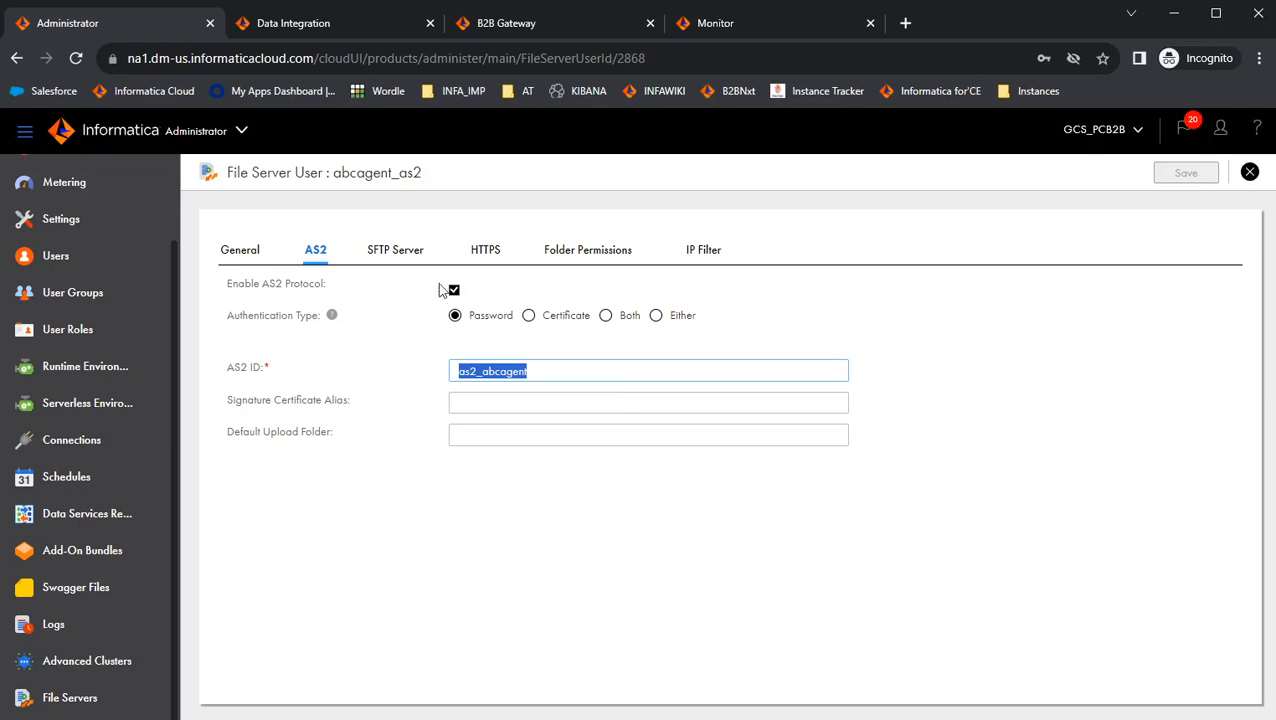
left_click(594, 252)
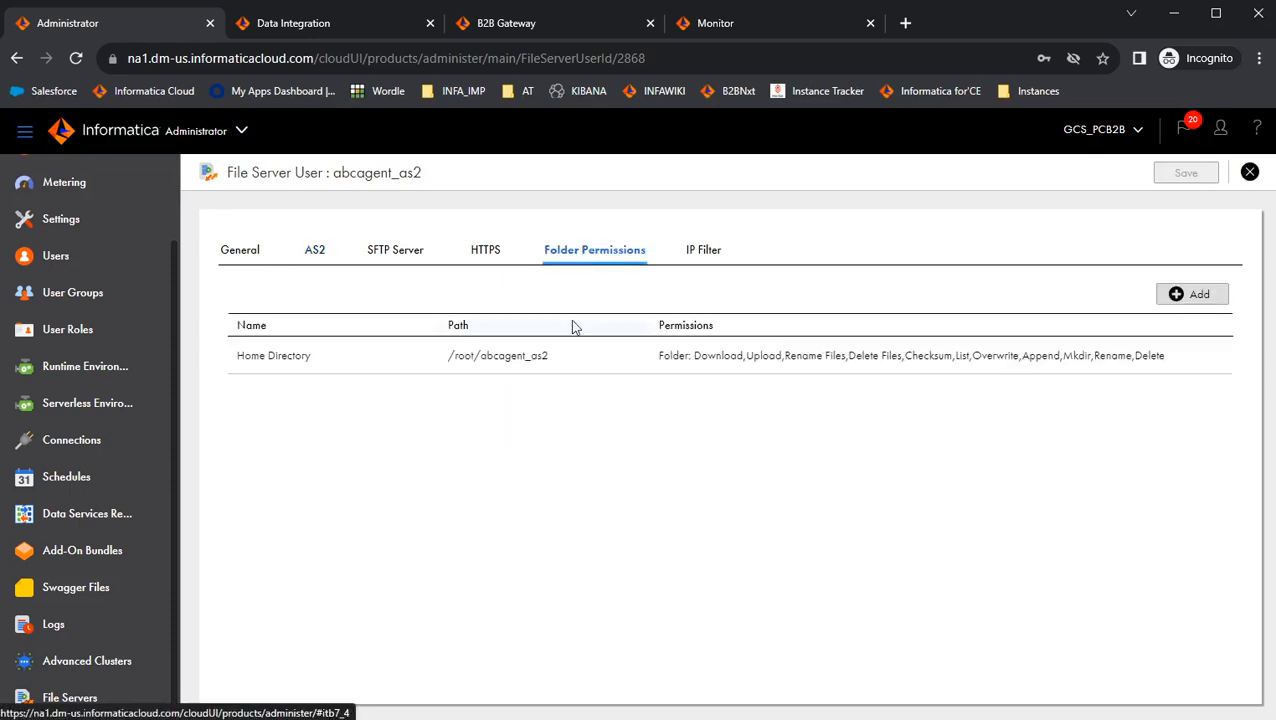
left_click_drag(560, 364, 447, 362)
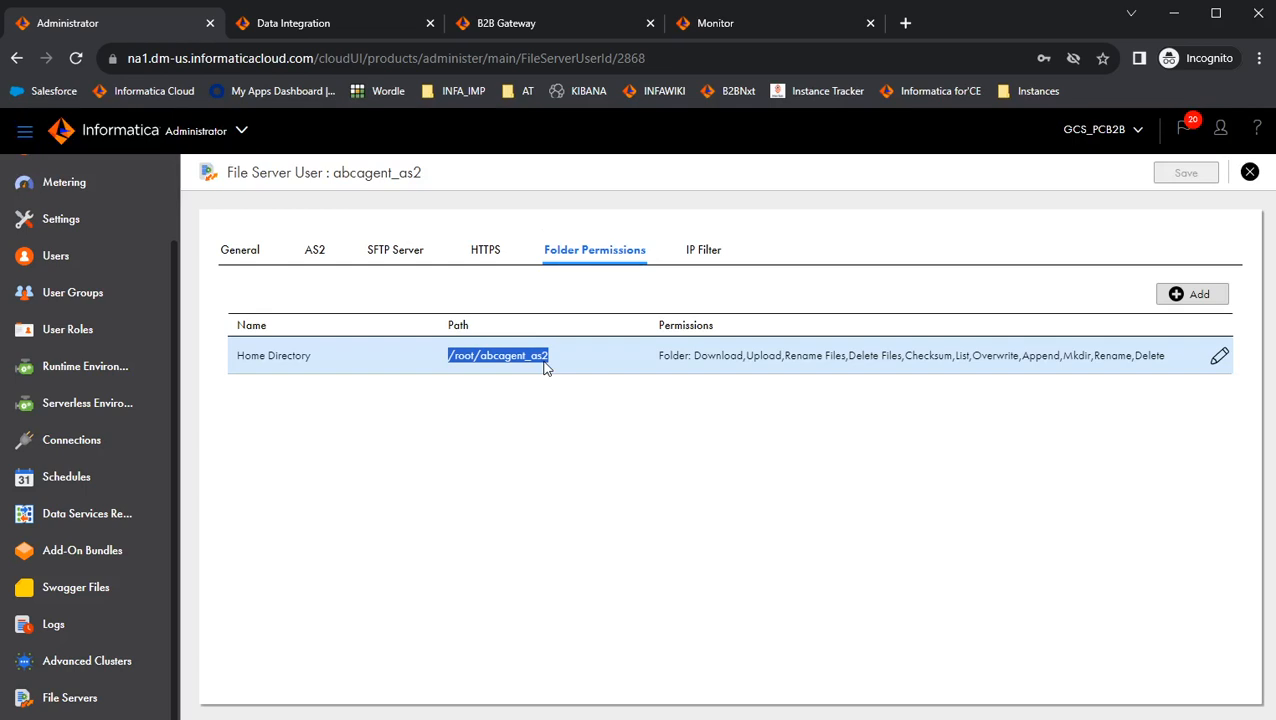
left_click(475, 374)
left_click_drag(577, 372, 441, 373)
Compare the listener's rule value with the partner's file server user and the user's AS2 settings.
left_click(327, 28)
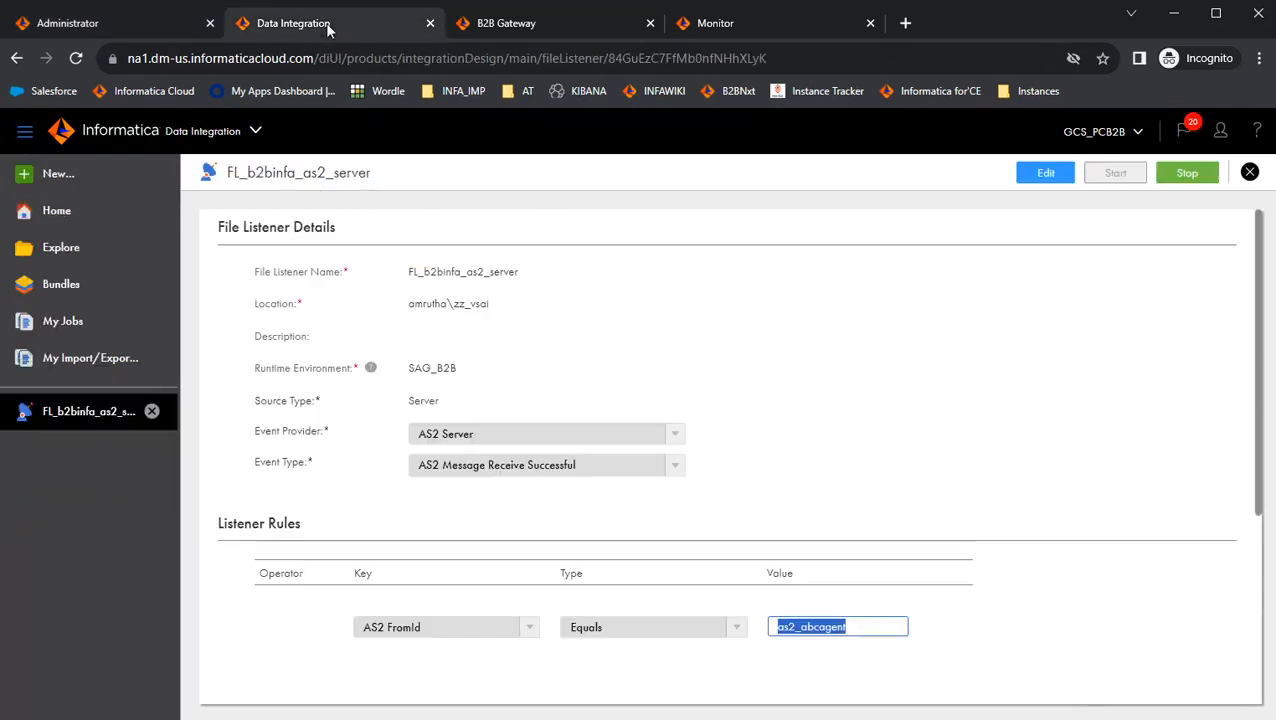
left_click(840, 656)
left_click_drag(852, 627, 782, 630)
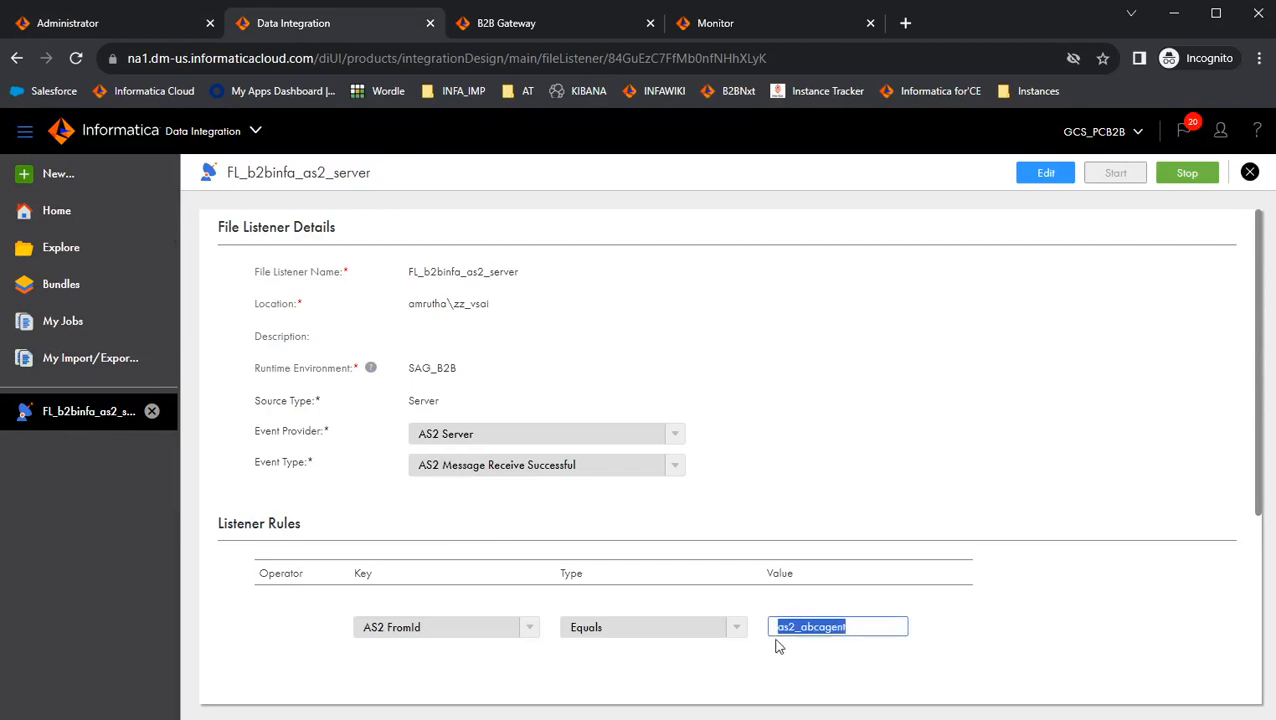
left_click(478, 22)
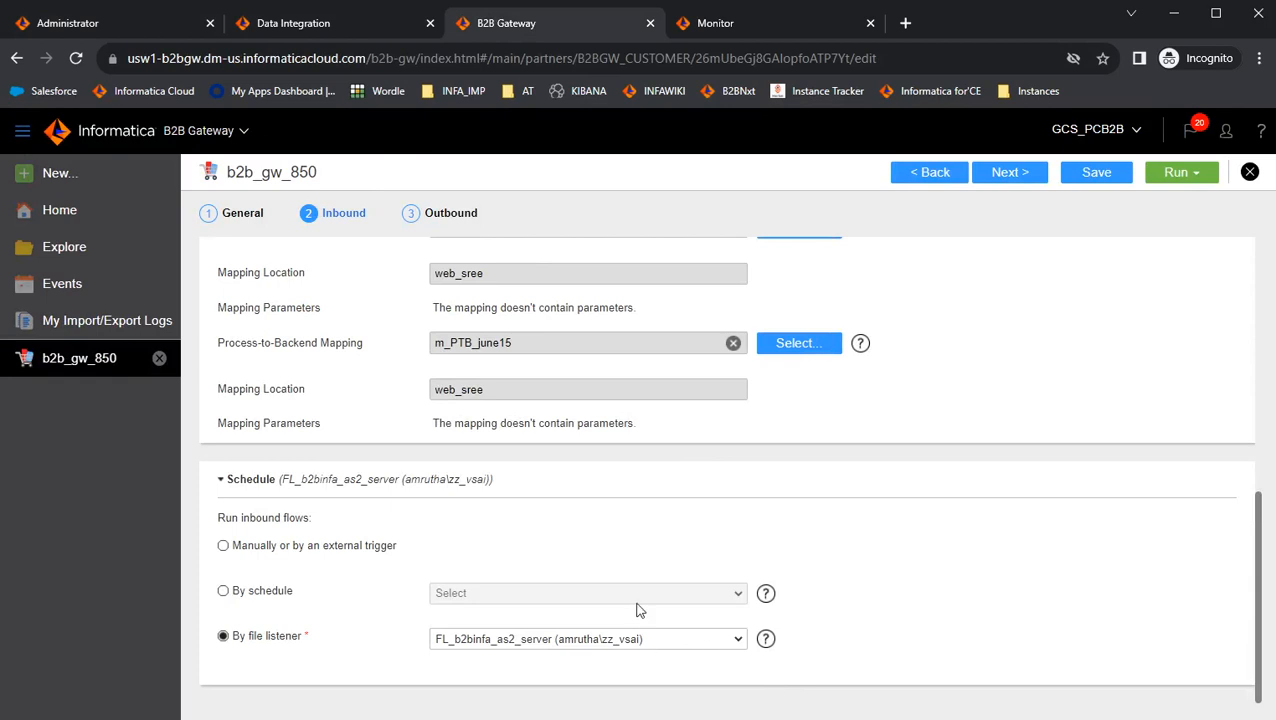
scroll(620, 615, "up", 1)
scroll(618, 621, "up", 5)
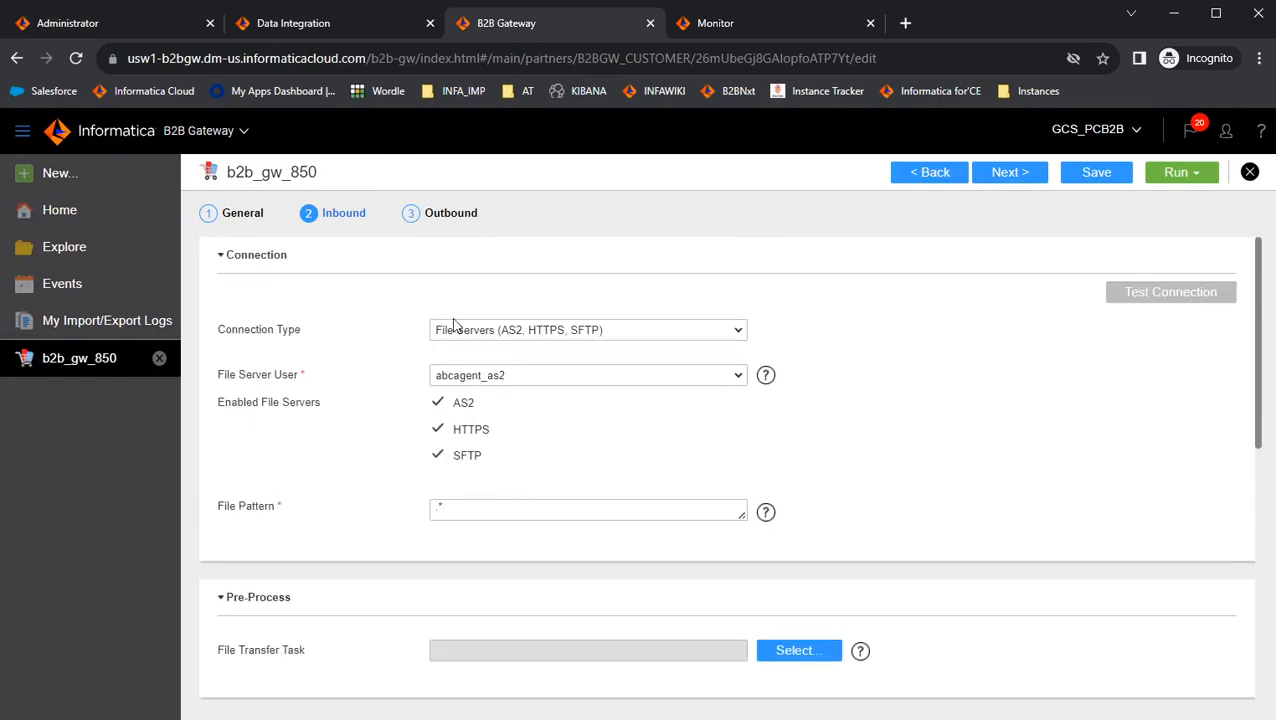
left_click(515, 378)
left_click(473, 380)
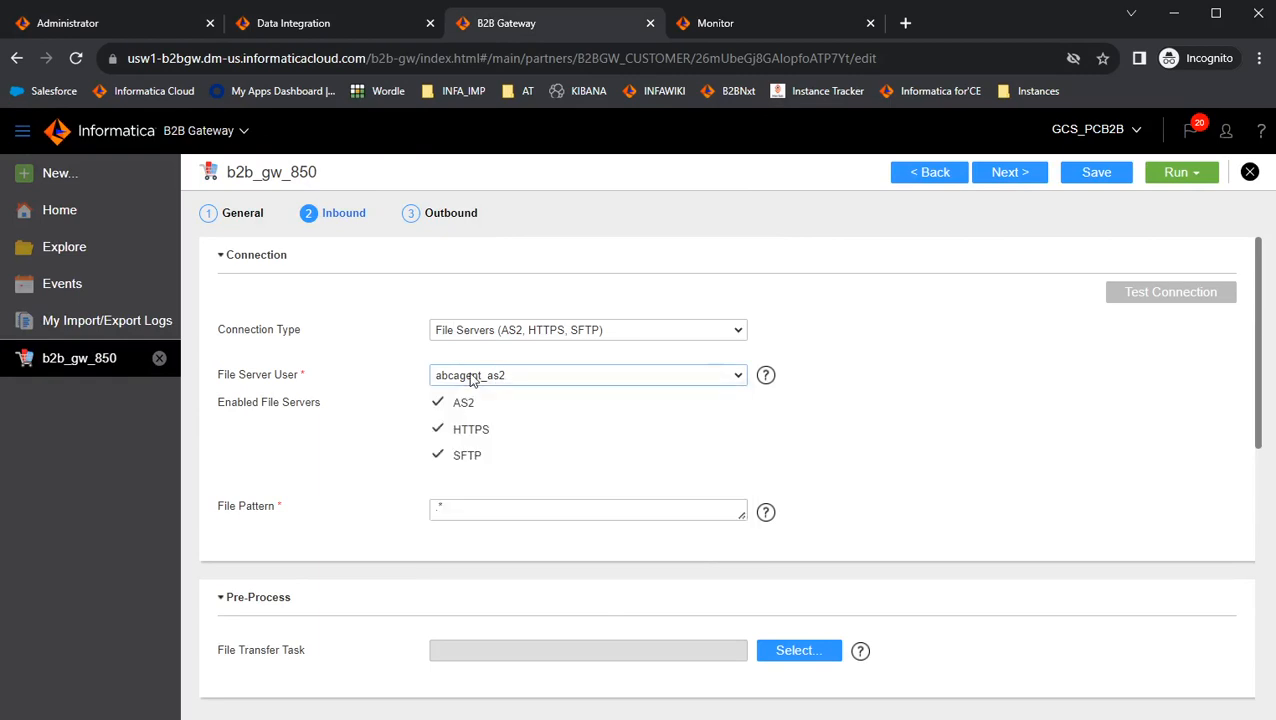
left_click(127, 33)
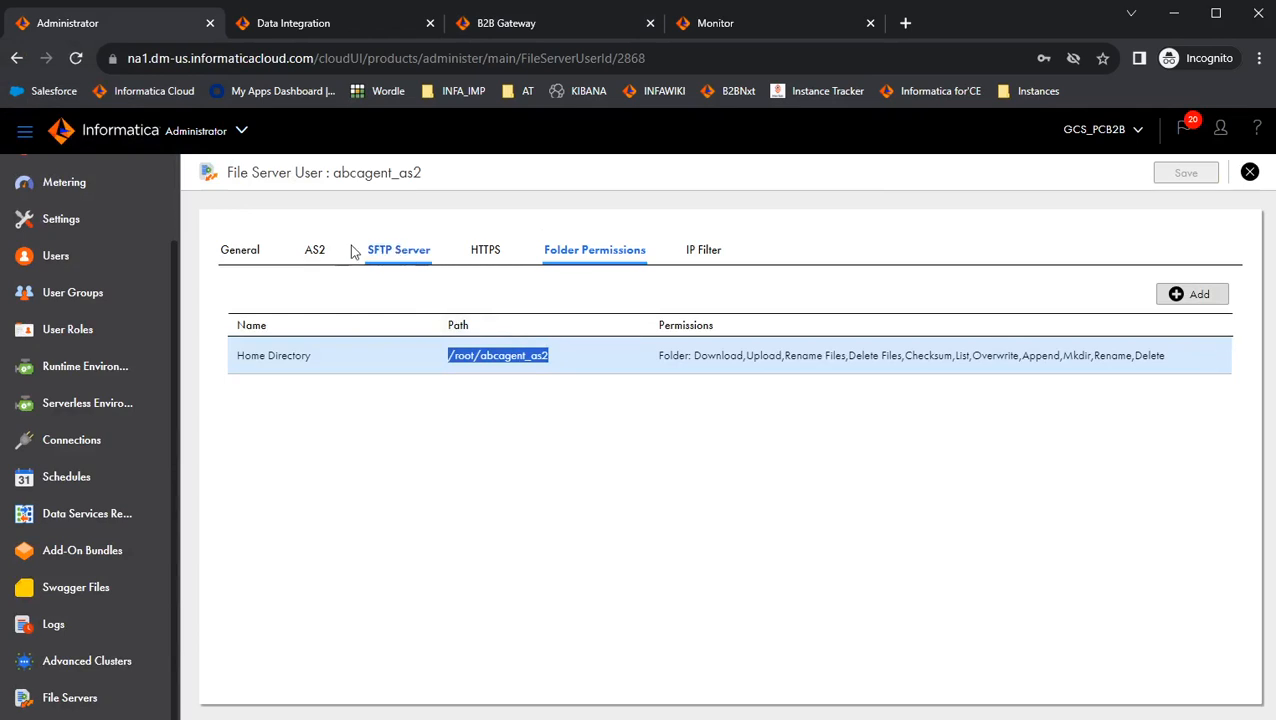
left_click(316, 251)
left_click(408, 30)
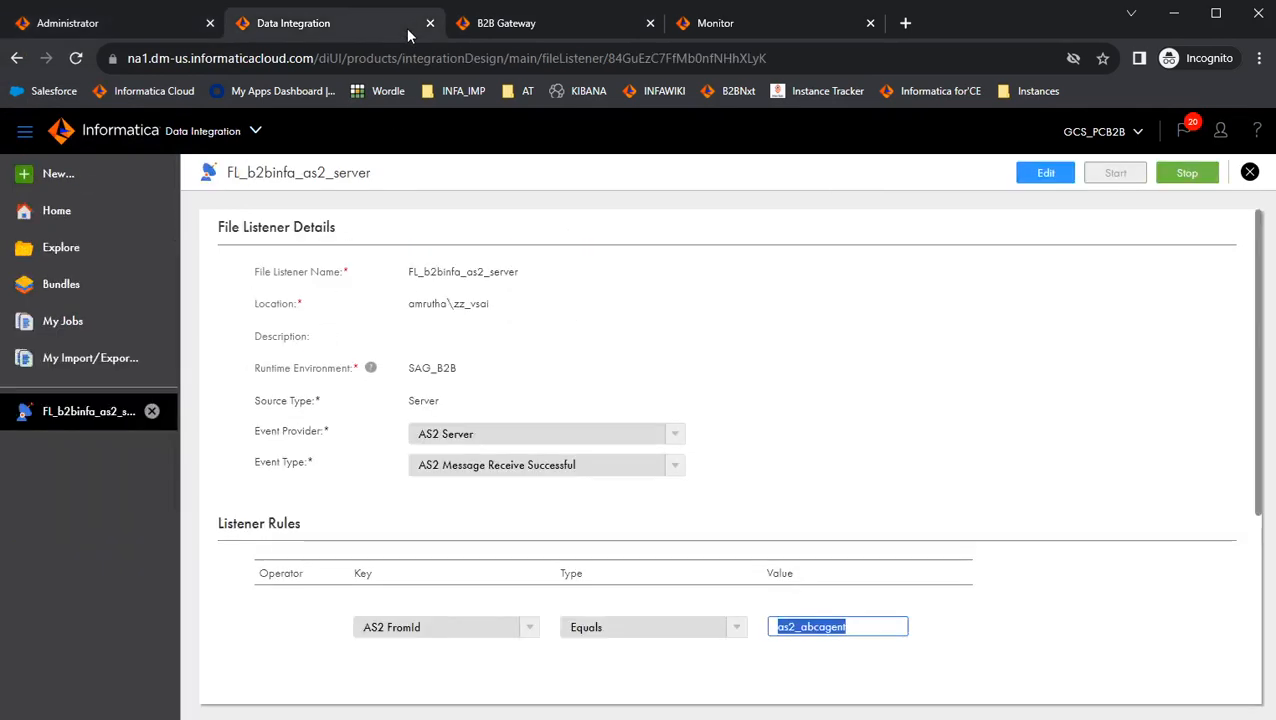
left_click(470, 24)
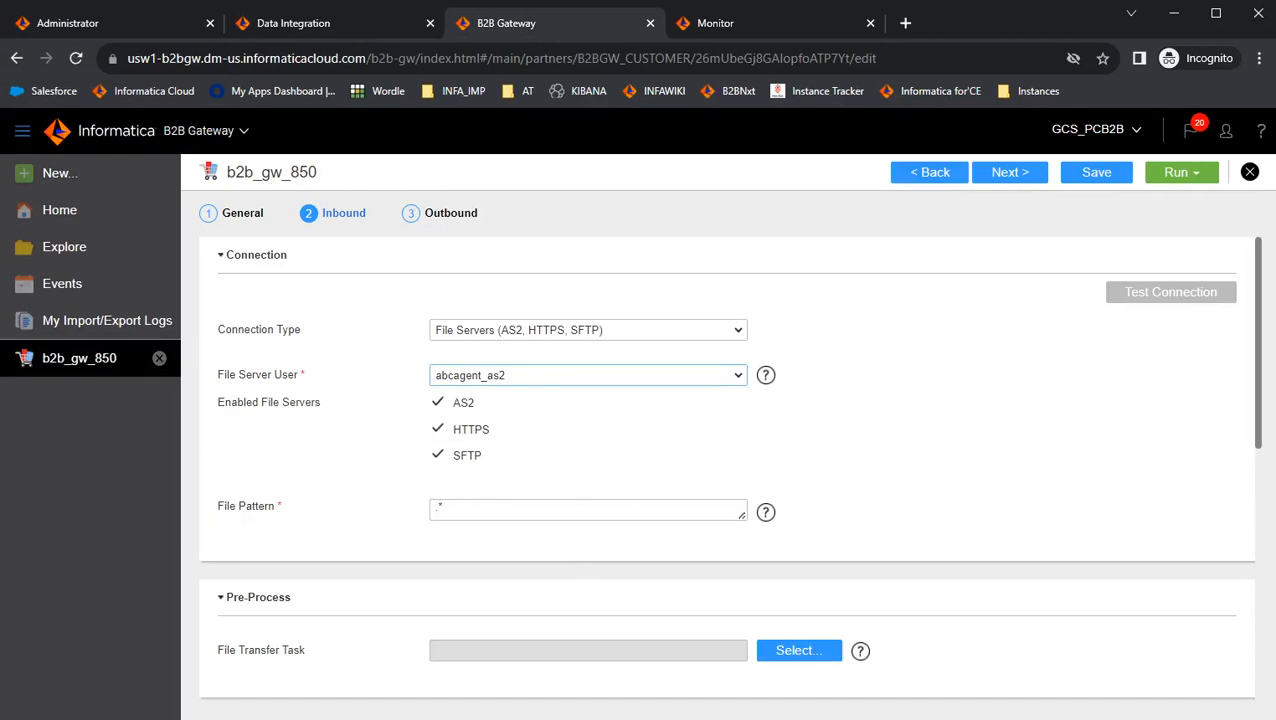
Switch to Managed File Transfer and run the send_as2_300 project.
mouse_move(370, 716)
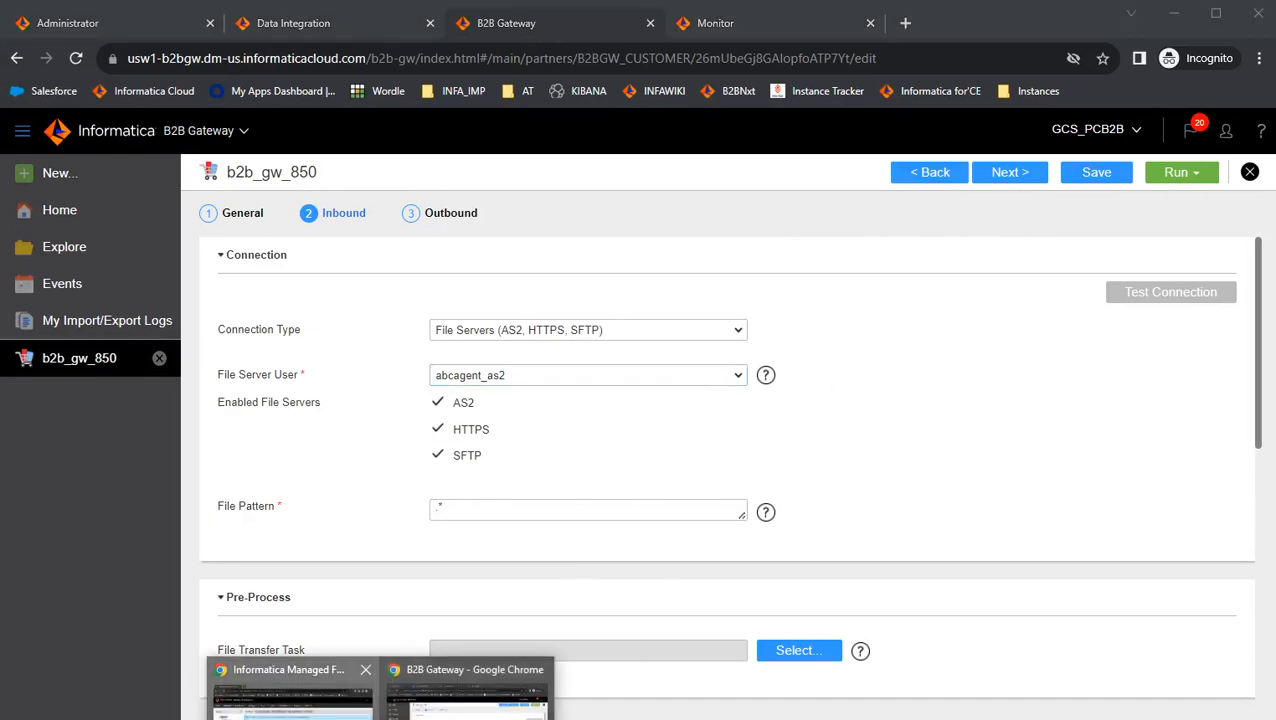
left_click(290, 695)
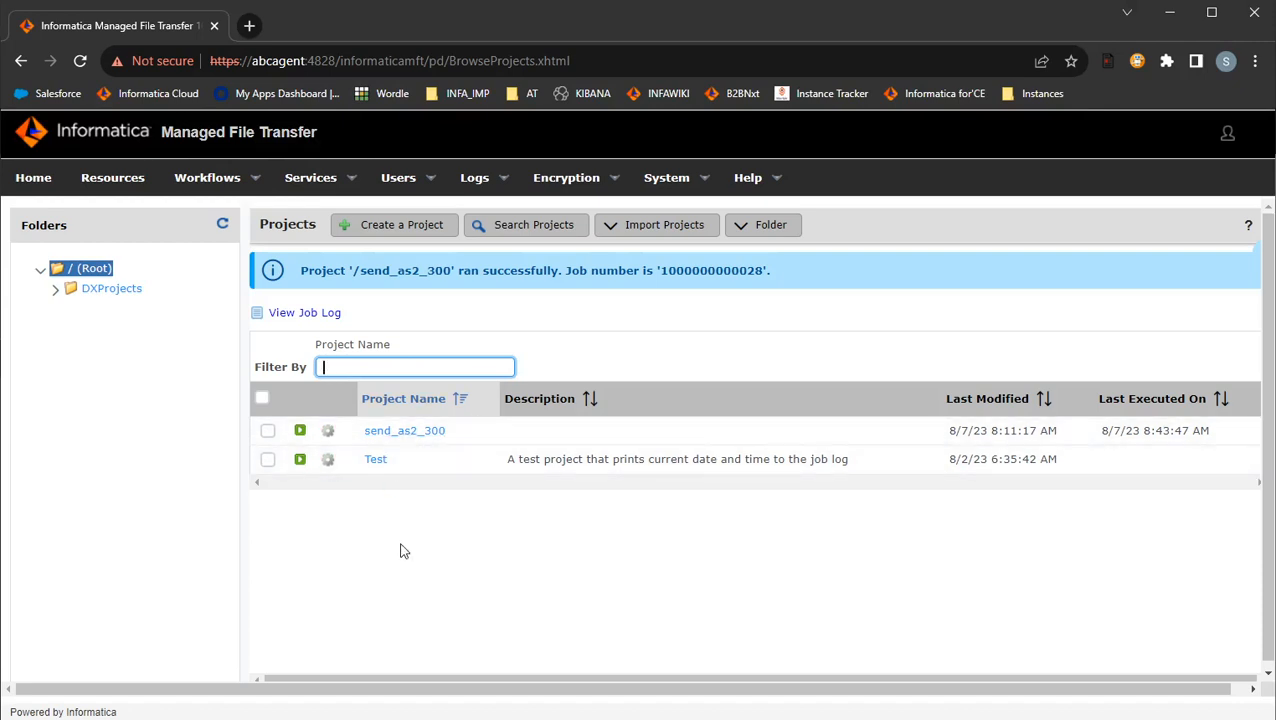
left_click(300, 432)
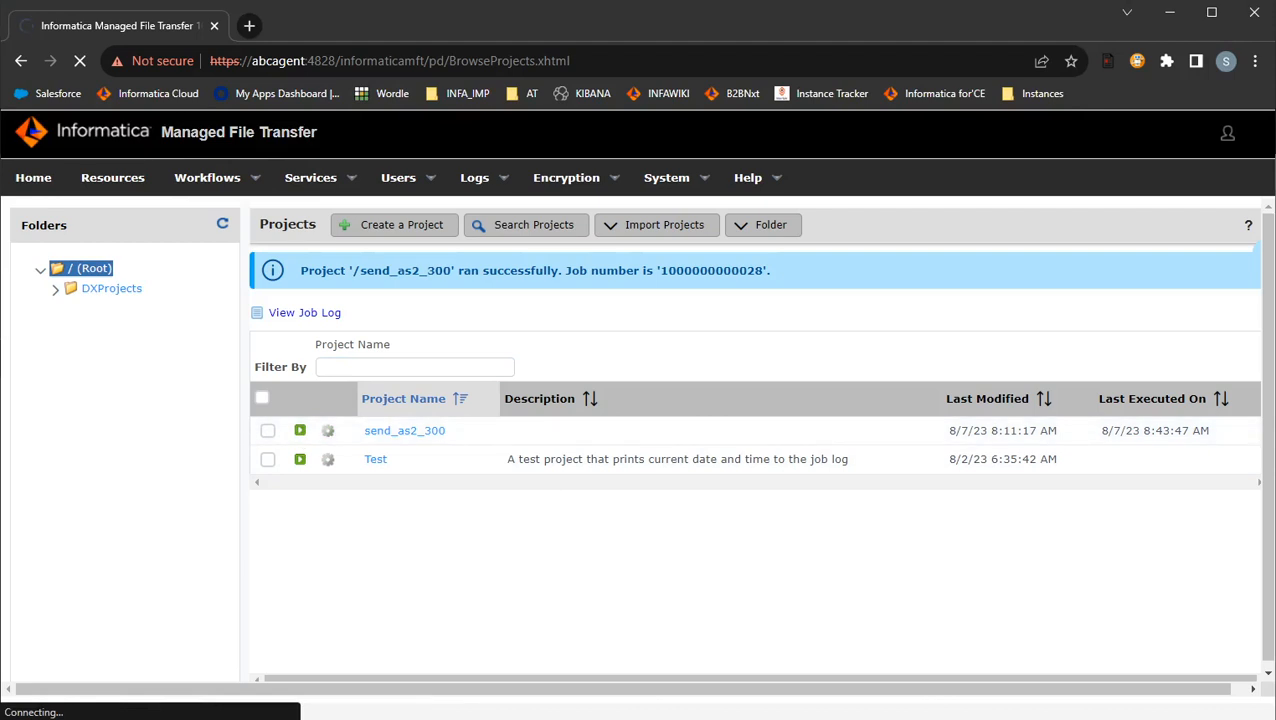
Switch to the terminal and check the source file name 850_demo.edi.
left_click(345, 698)
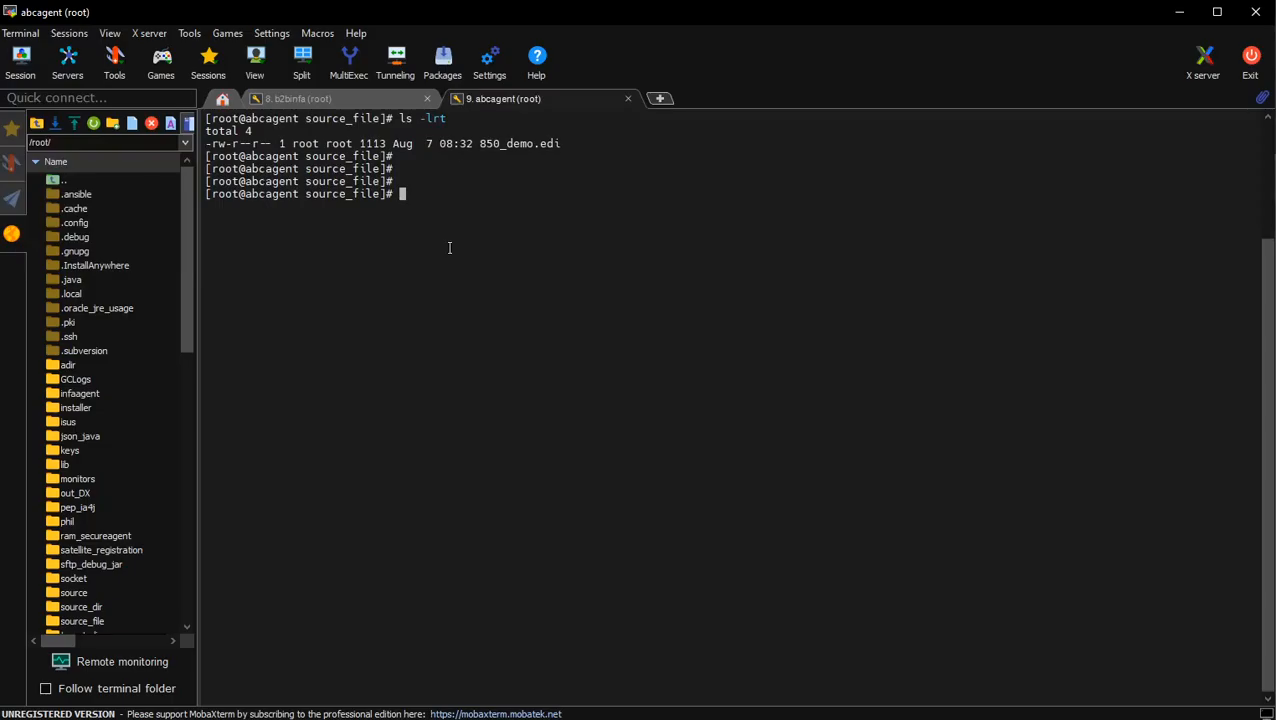
double_click(492, 143)
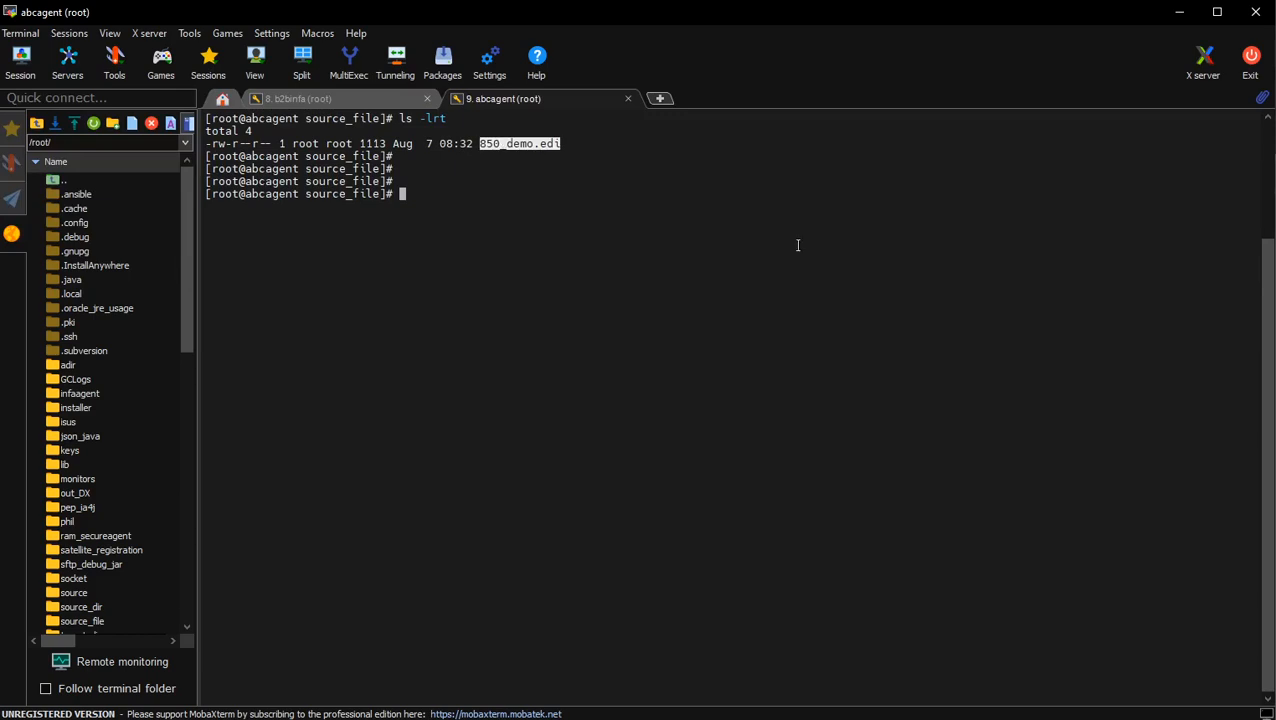
Open the running FL_b2binfa_as2_server file listener job to review its file events.
left_click(1179, 15)
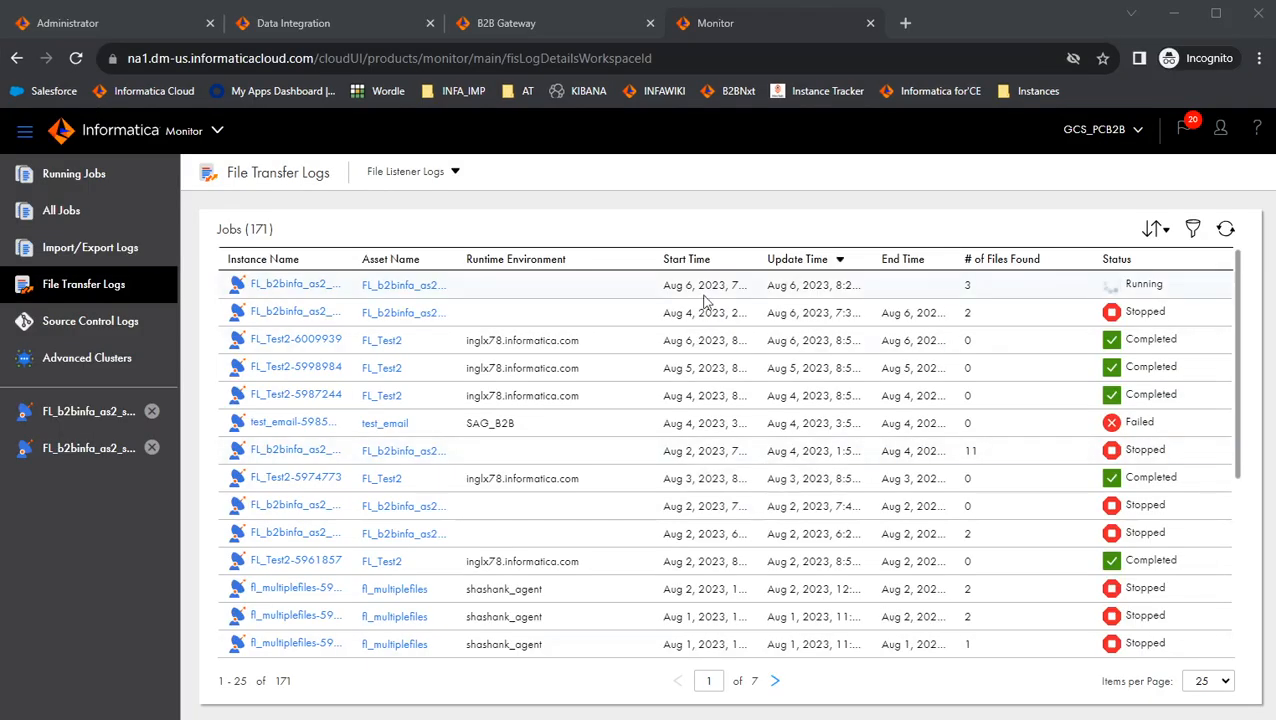
left_click(296, 285)
left_click(1180, 178)
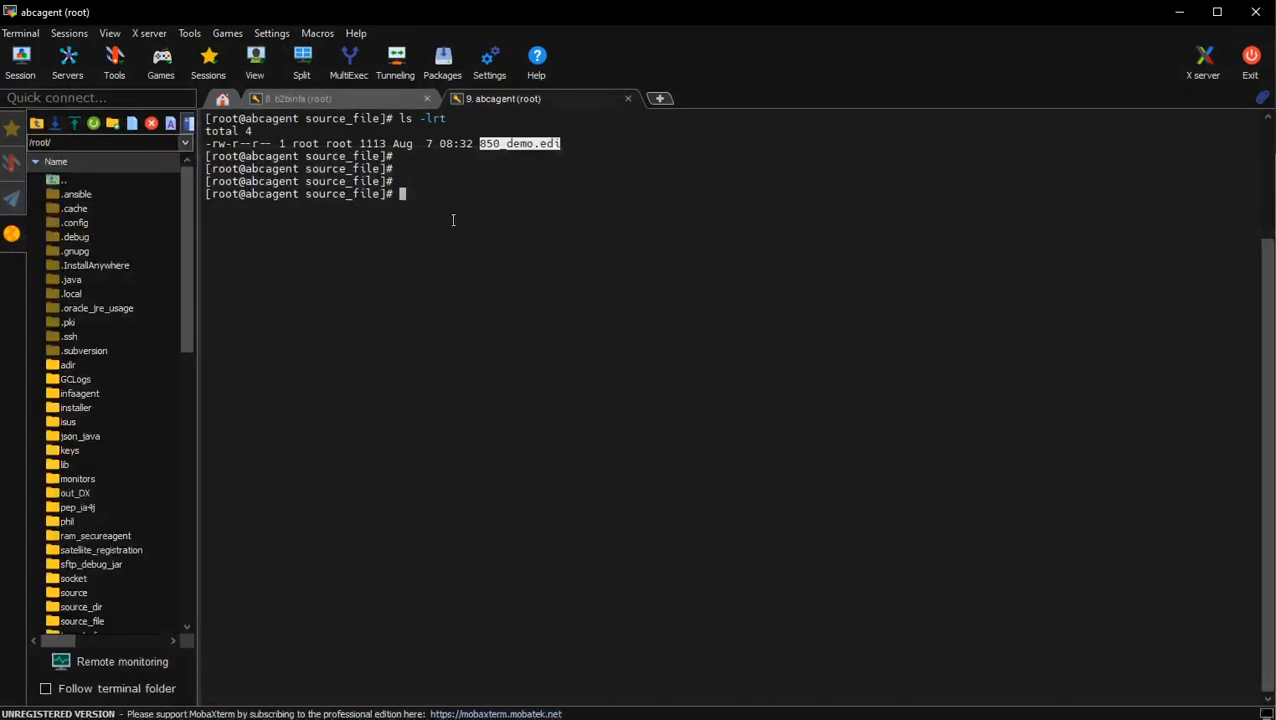
left_click(1181, 14)
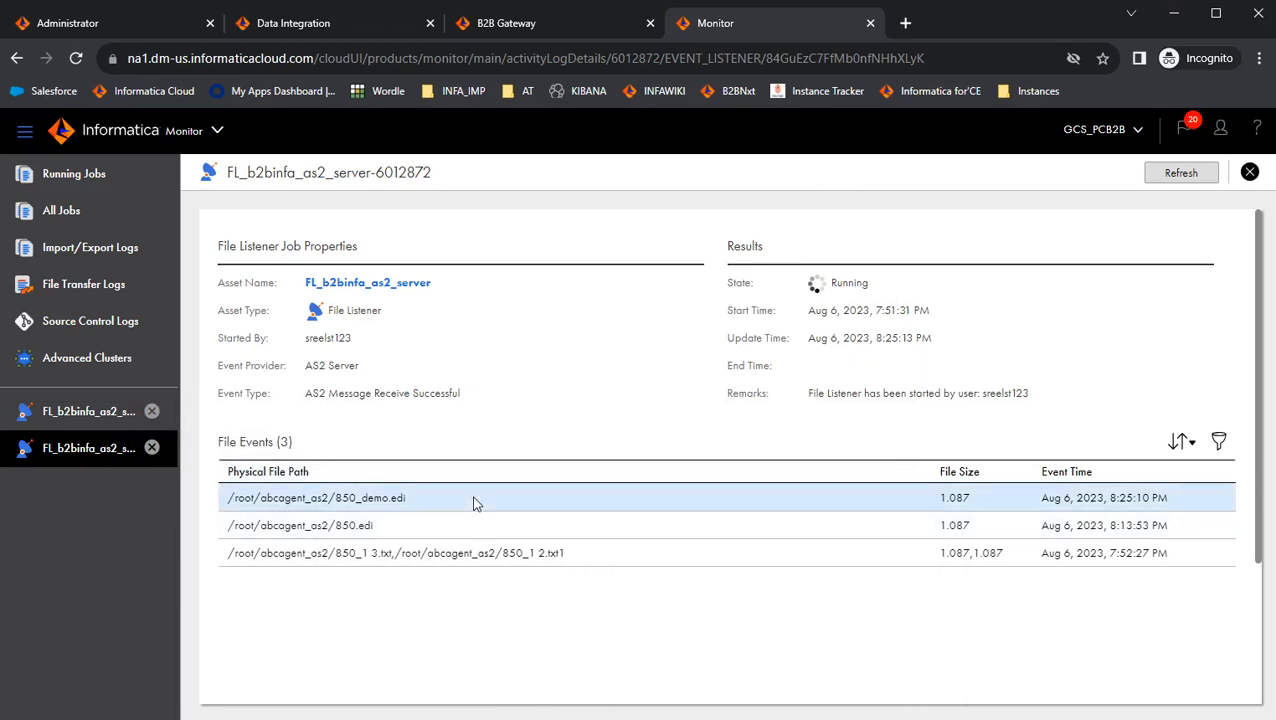
Switch the file transfer logs to AS2 Logs and examine the latest AS2 Receive transfer's details.
left_click(138, 284)
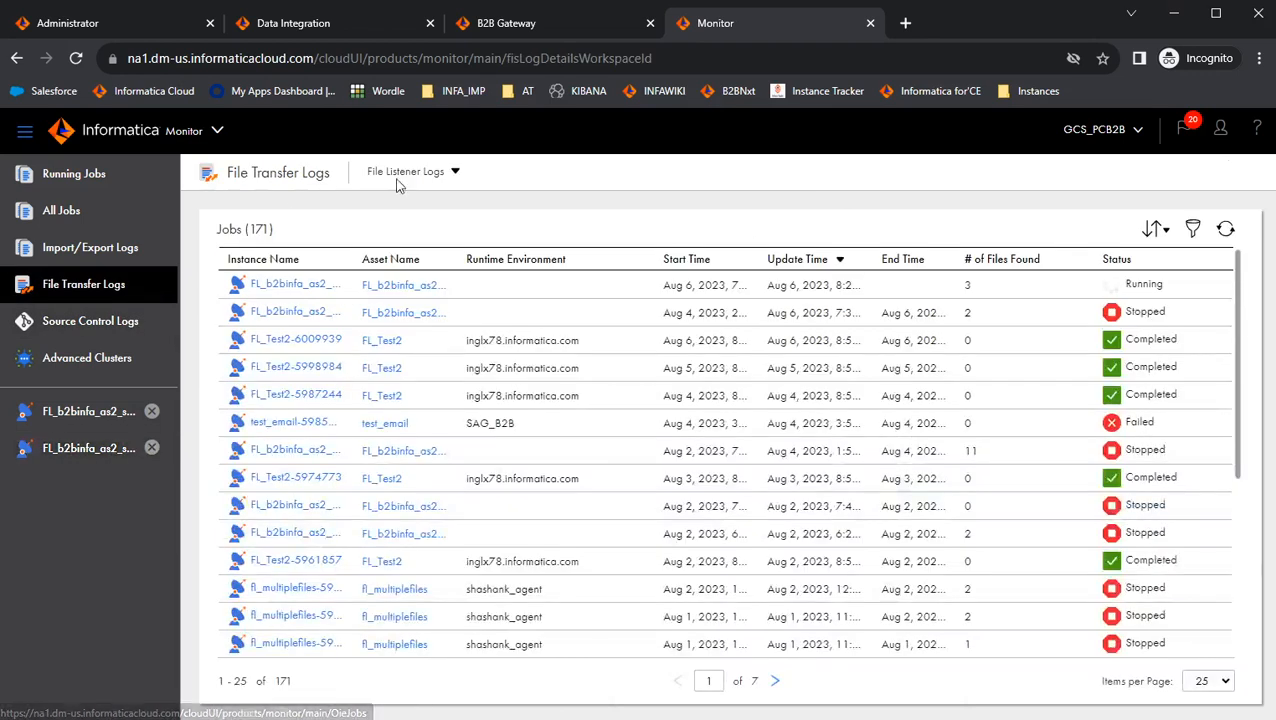
left_click(452, 175)
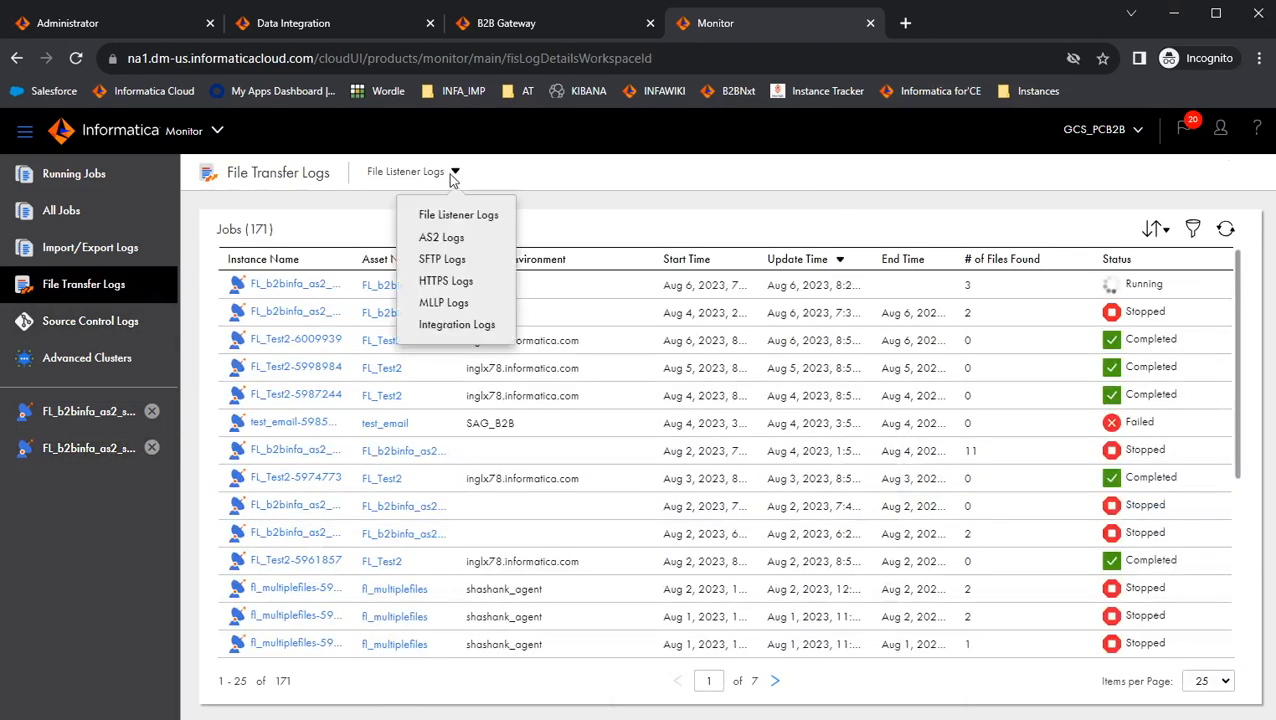
left_click(440, 238)
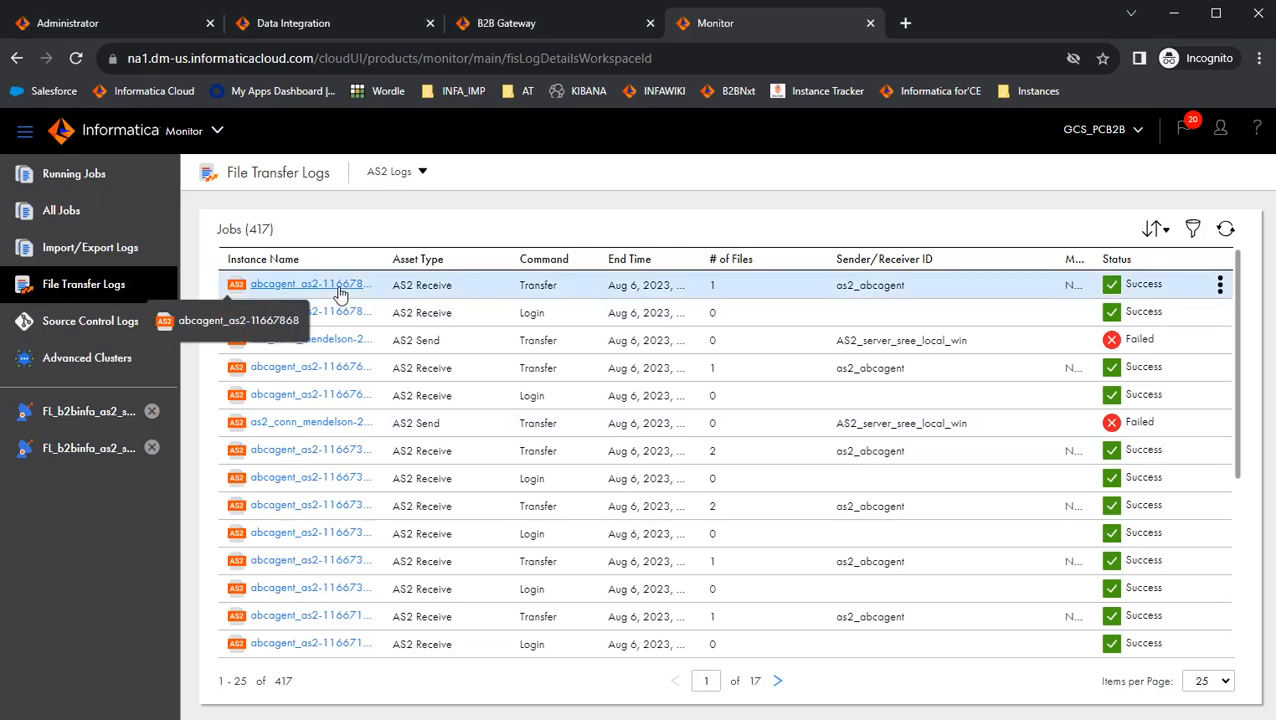
left_click(340, 291)
scroll(471, 448, "down", 1)
scroll(576, 440, "down", 2)
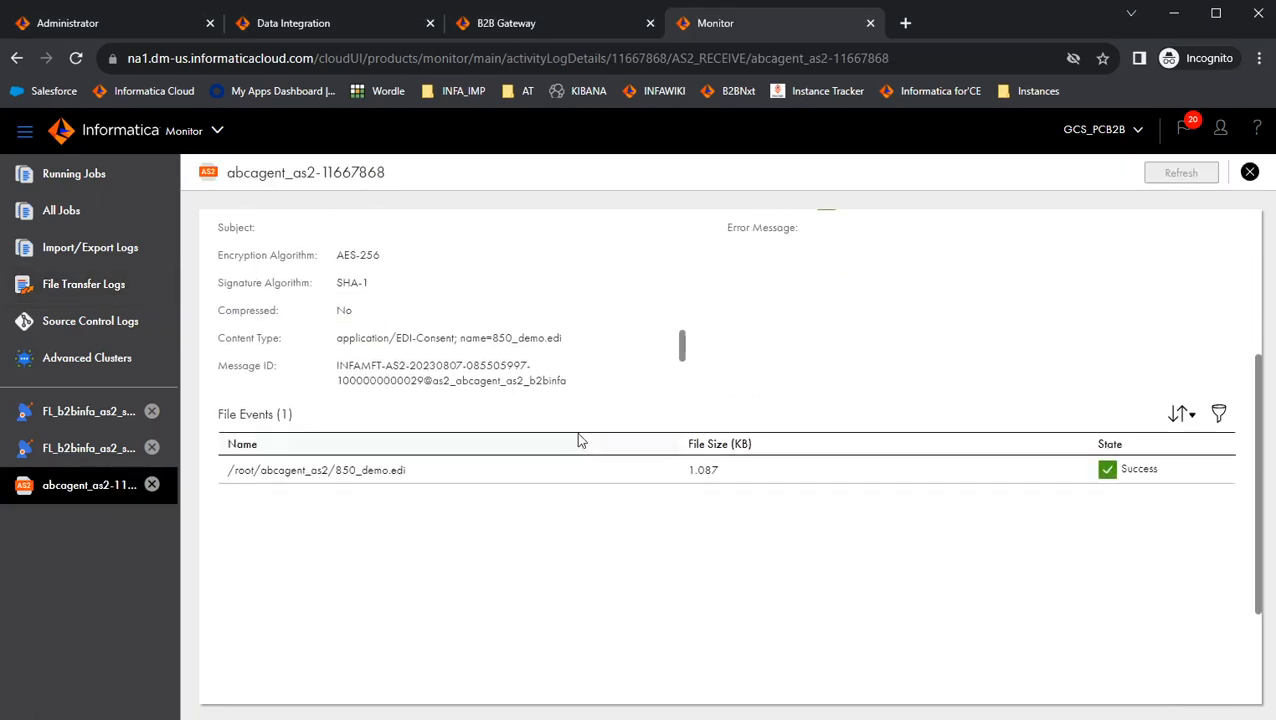
left_click_drag(565, 341, 491, 341)
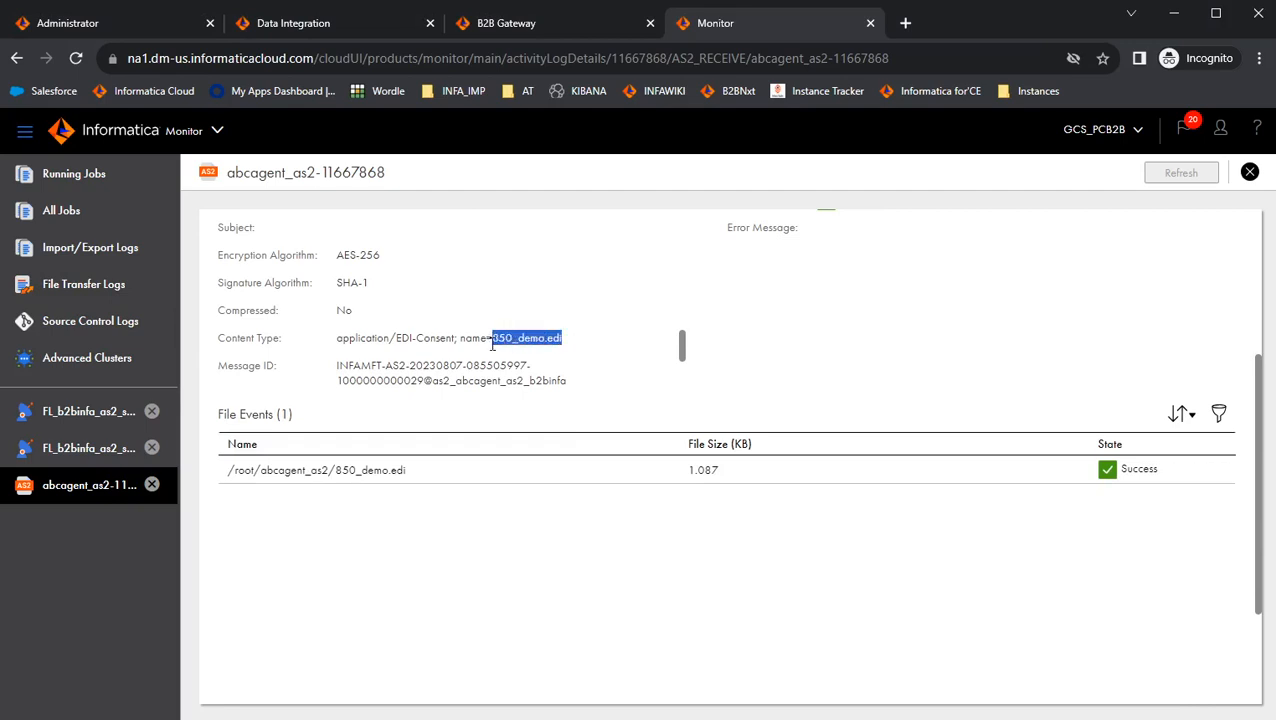
left_click(415, 473)
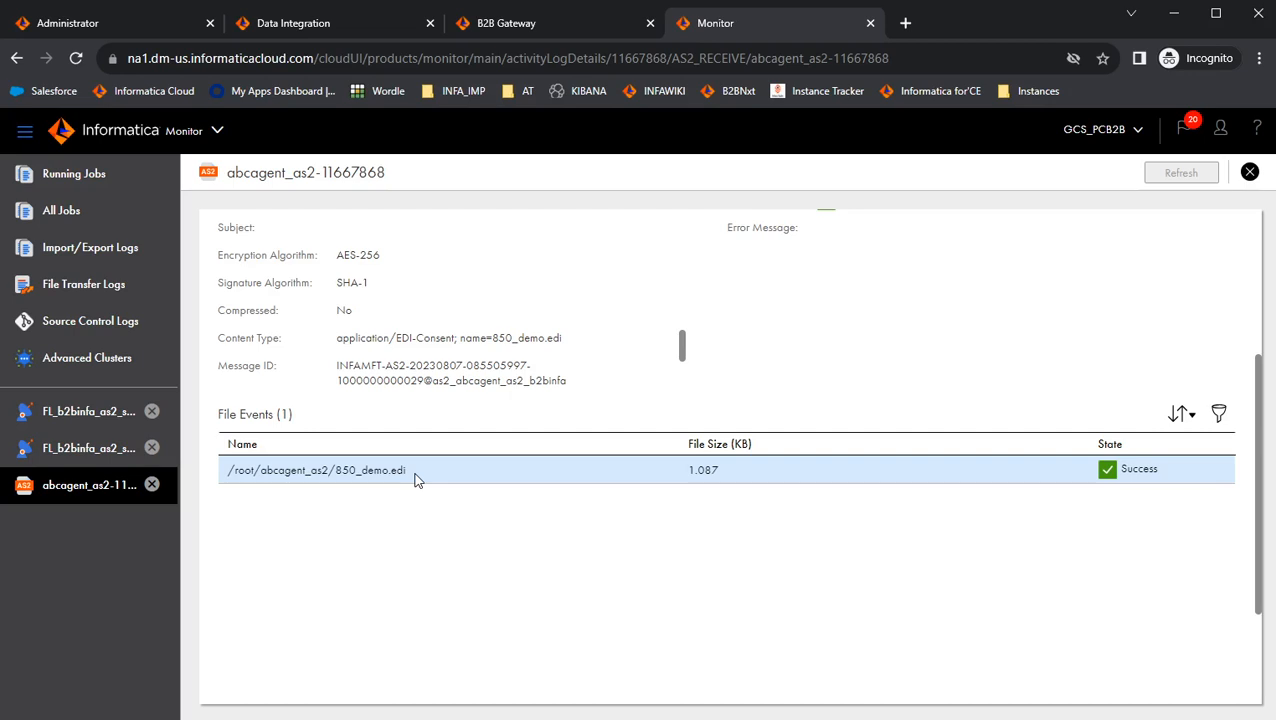
Open the B2B Gateway events list and refresh it.
left_click(545, 23)
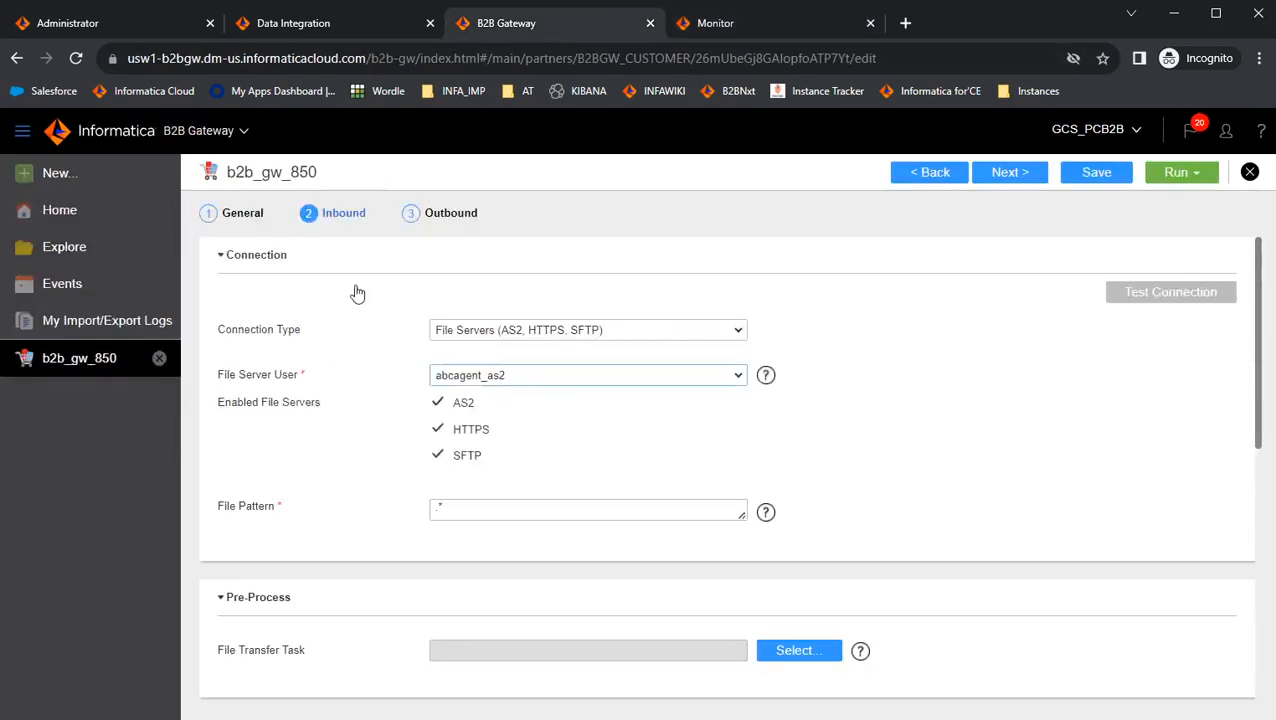
left_click(62, 285)
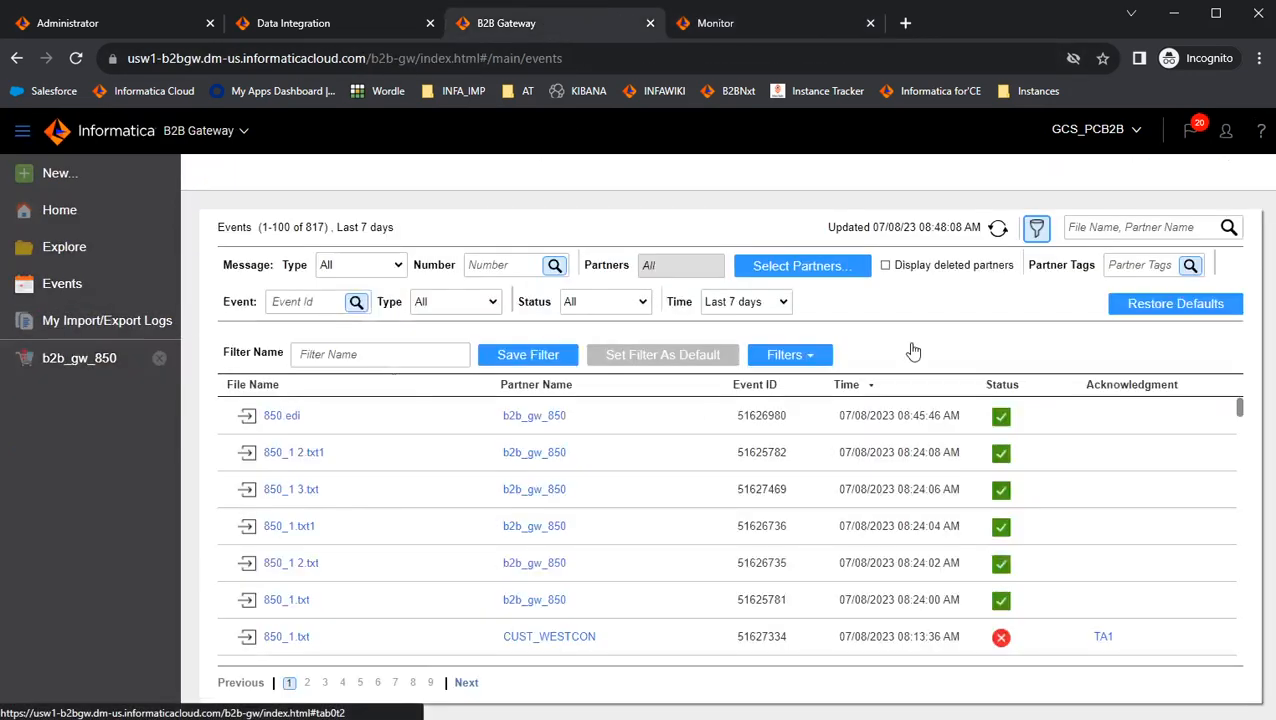
left_click(997, 229)
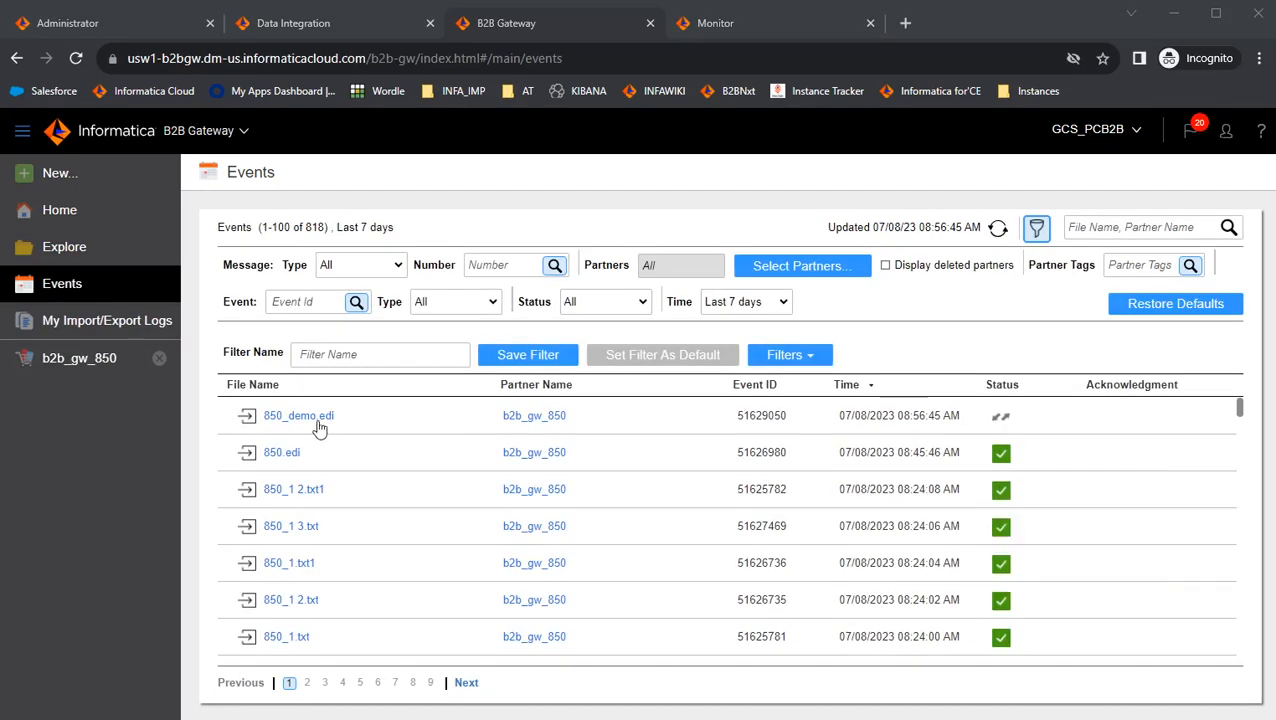
Switch to the Monitor and open All Jobs, refreshing the list to check the newest m_PTB_june15 job run.
mouse_move(1000, 420)
left_click(793, 27)
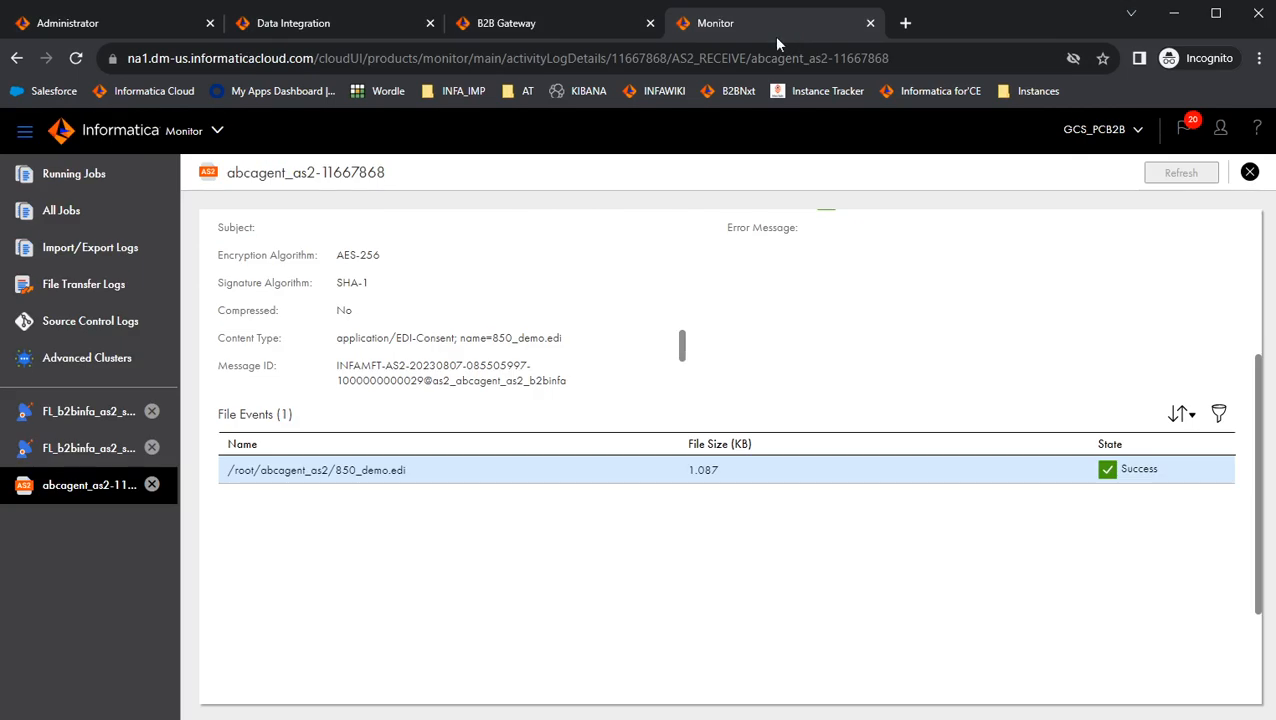
left_click(52, 222)
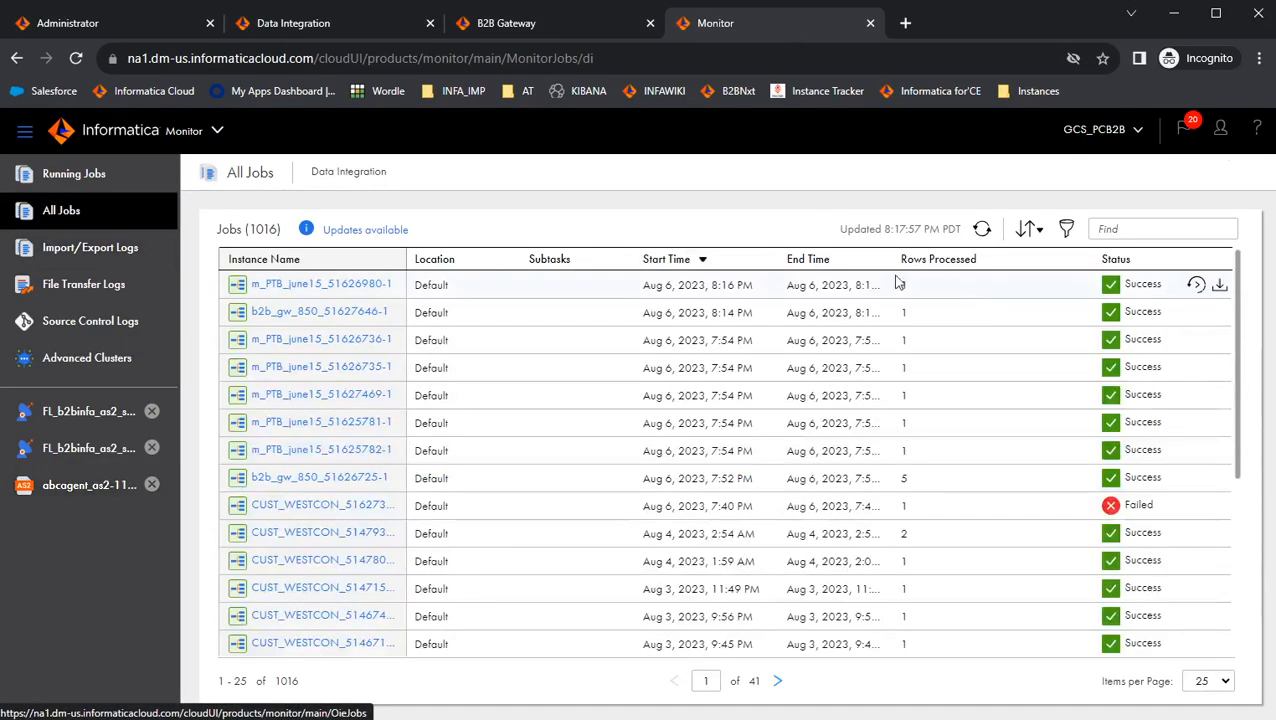
left_click(988, 232)
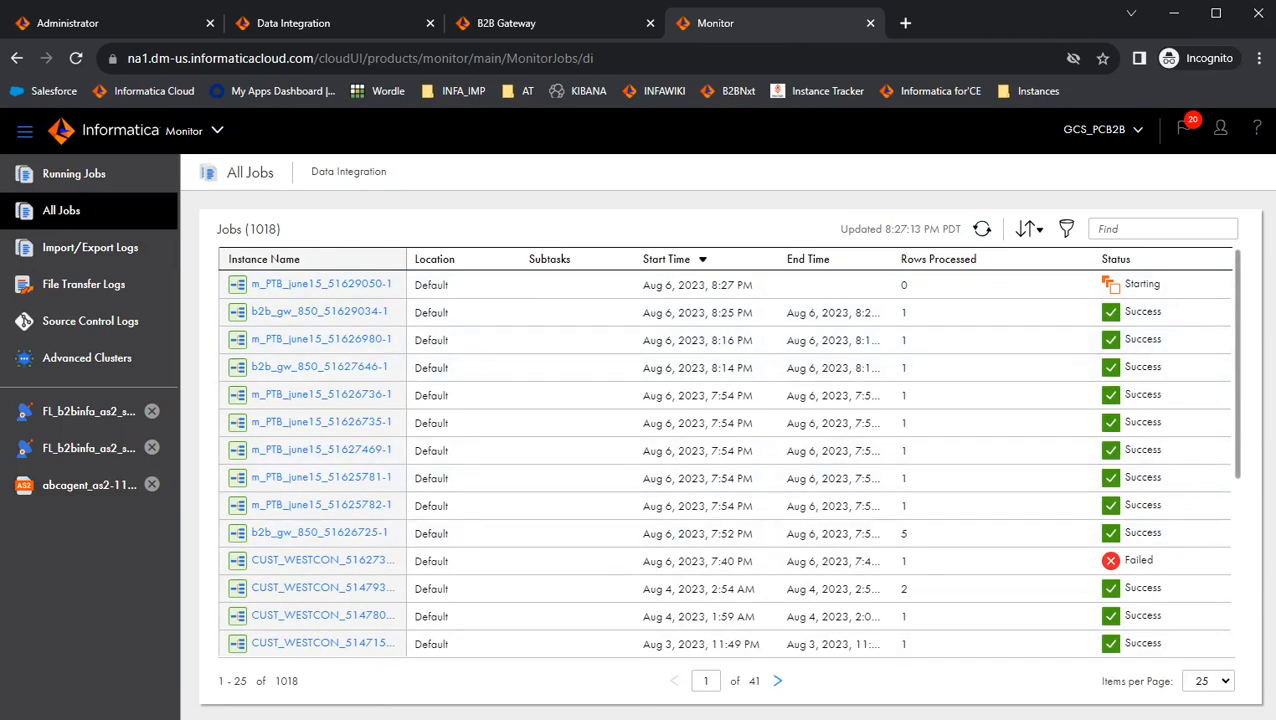
left_click(938, 287)
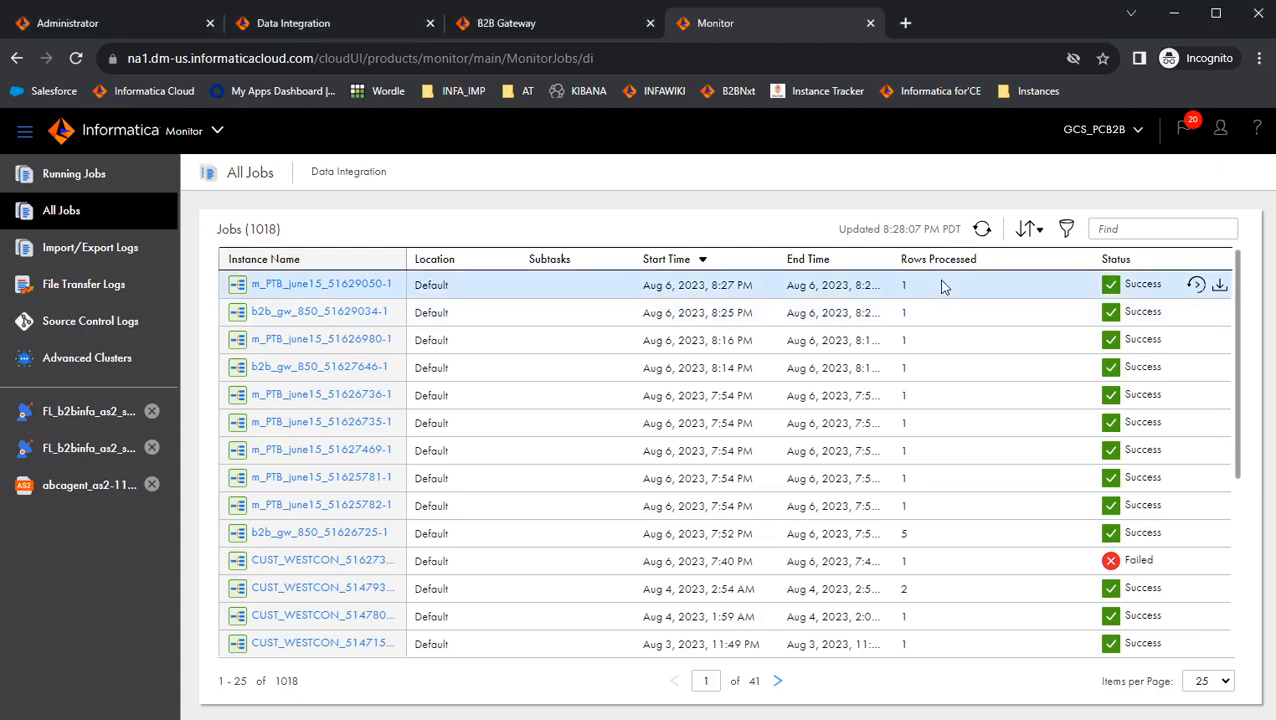
Return to the B2B Gateway events list and refresh it again to check the 850_demo.edi event.
left_click(515, 22)
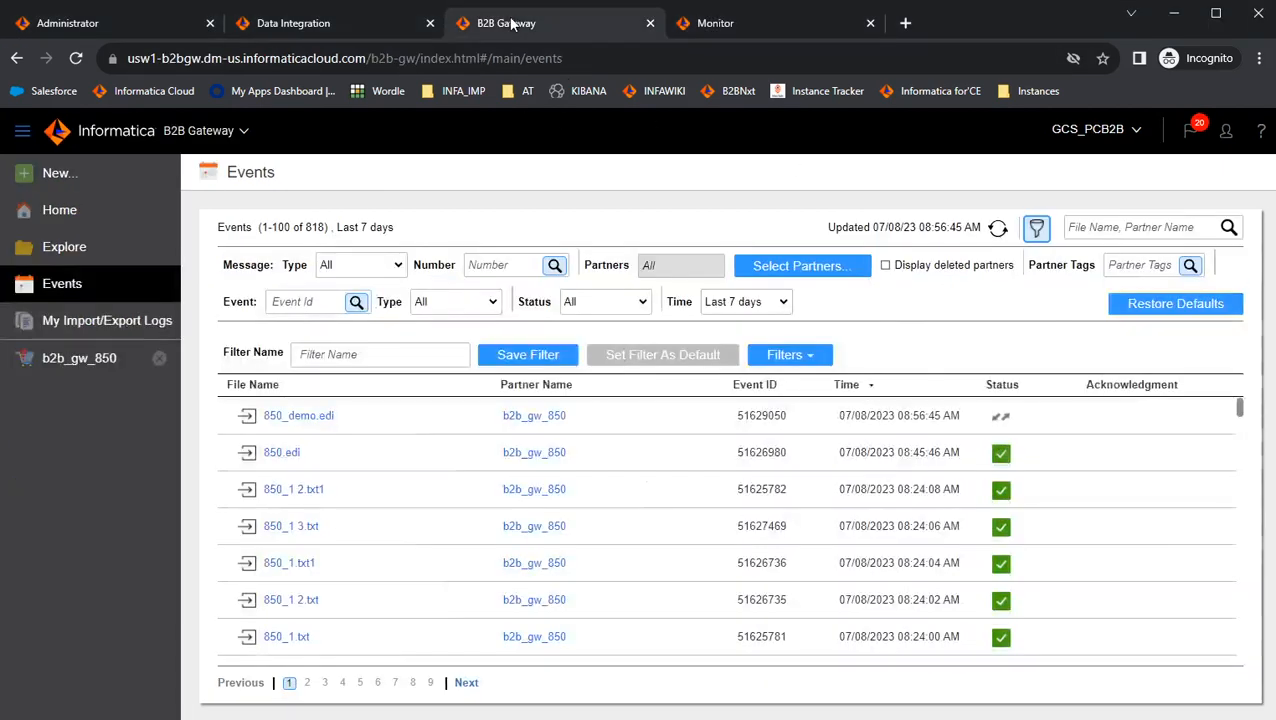
left_click(998, 229)
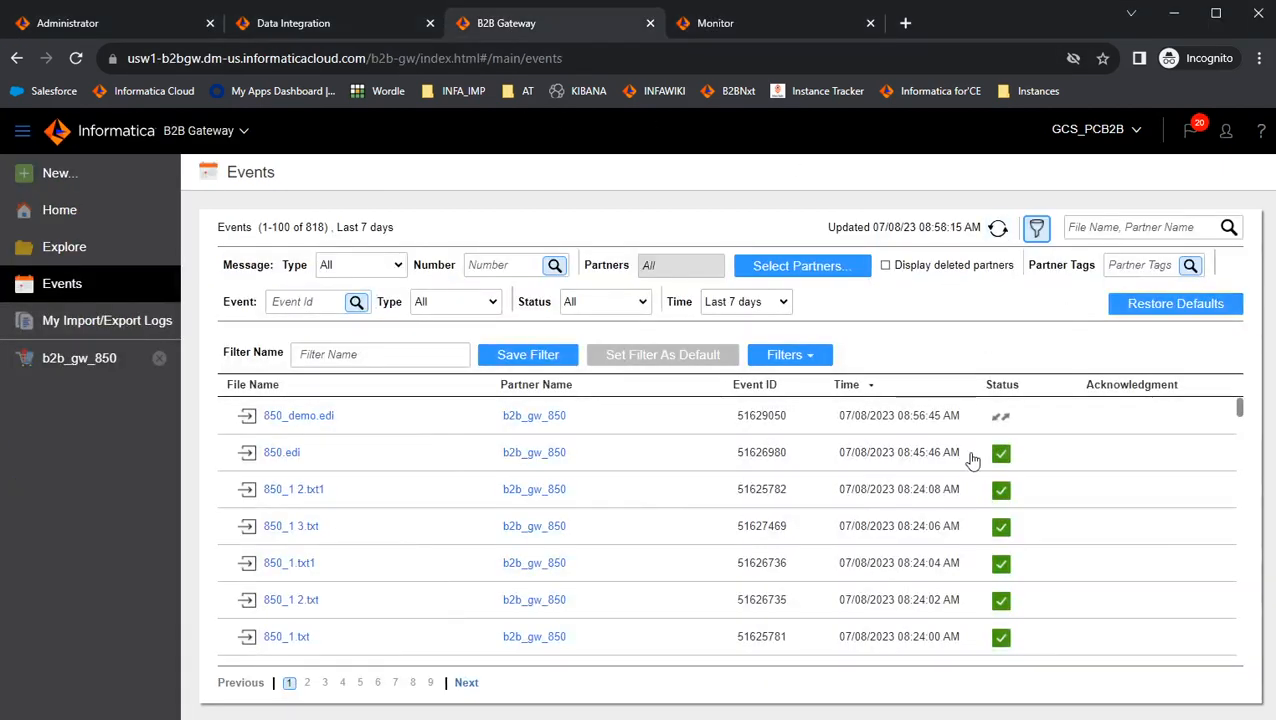